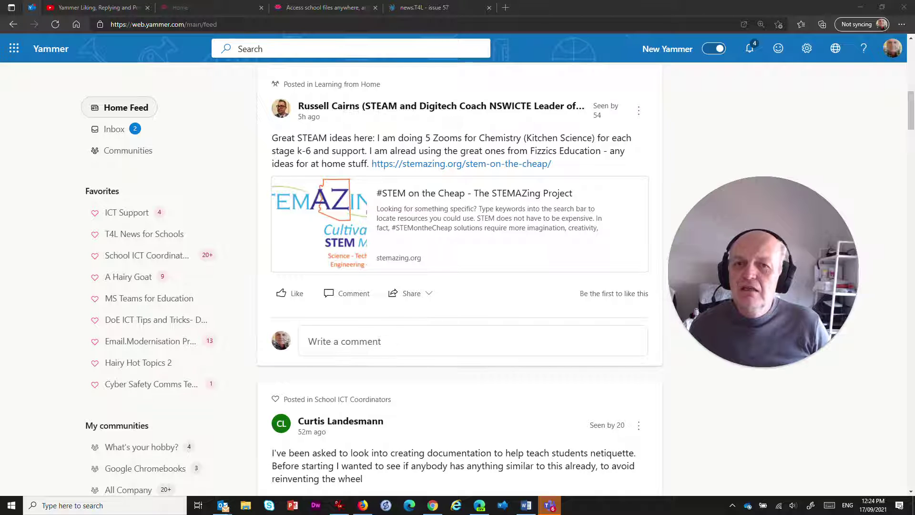
# Step: Search the network for the colleague by name and open their profile
pyautogui.click(274, 48)
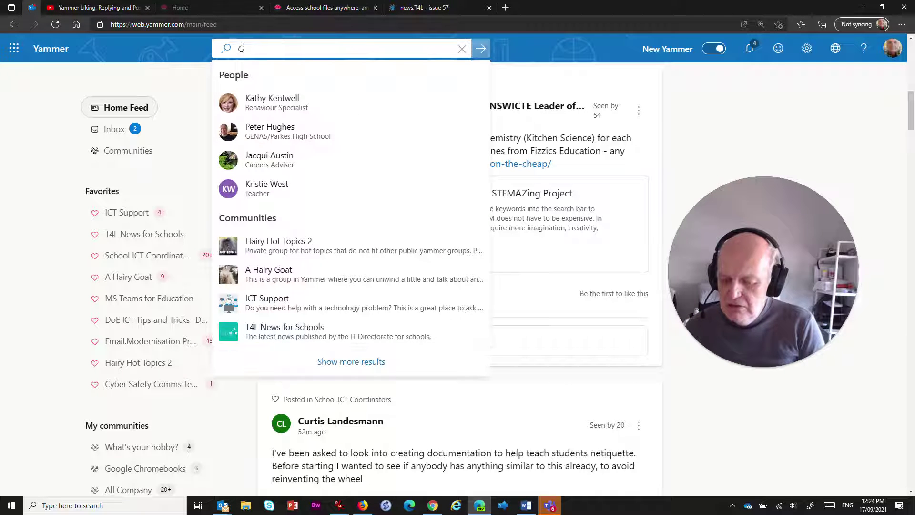
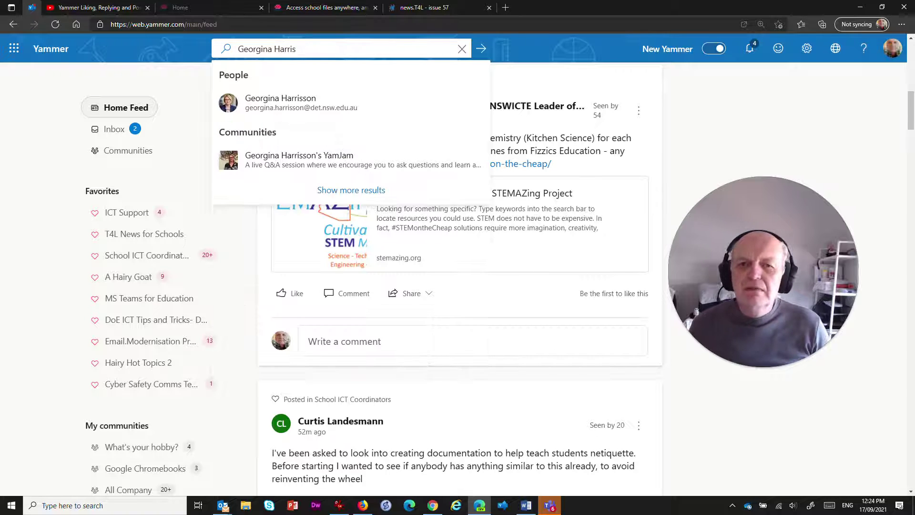
pyautogui.click(270, 107)
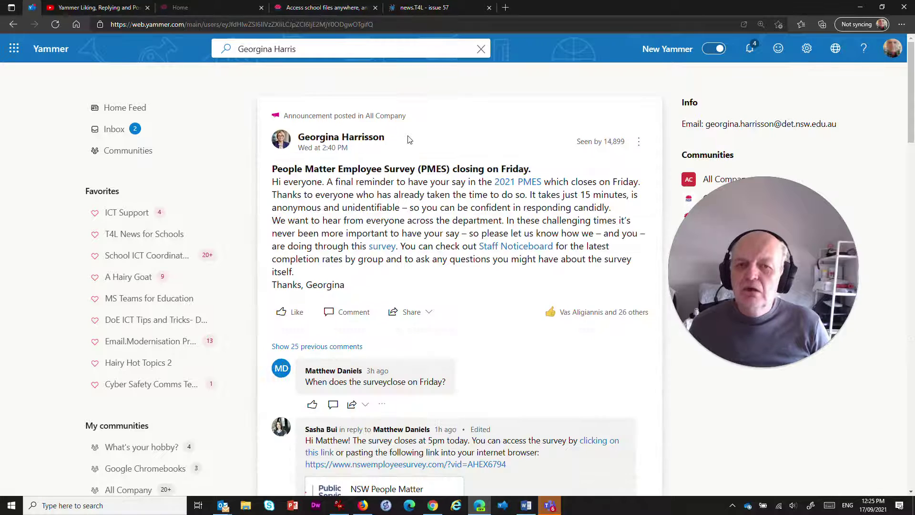
# Step: Scroll through their posted announcements, such as the COVID-safe return to school roadmap
pyautogui.scroll(-8, 407, 139)
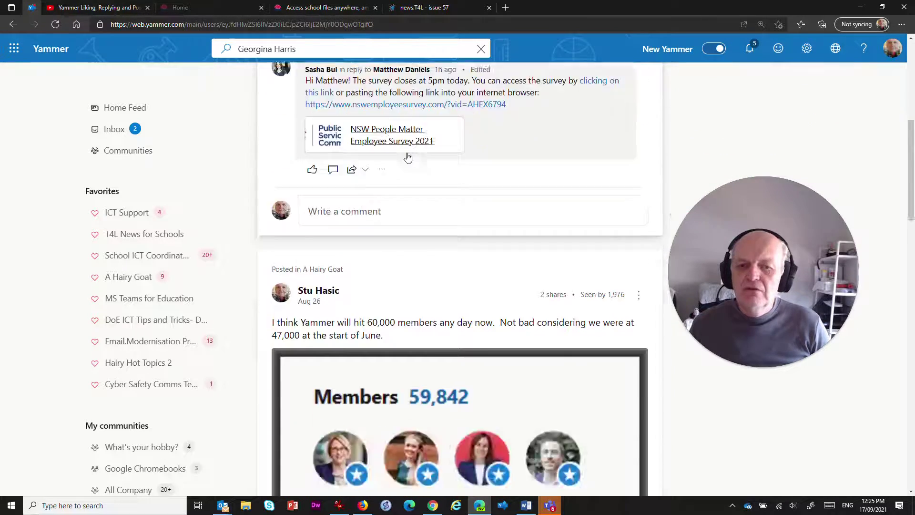
pyautogui.scroll(-20, 407, 157)
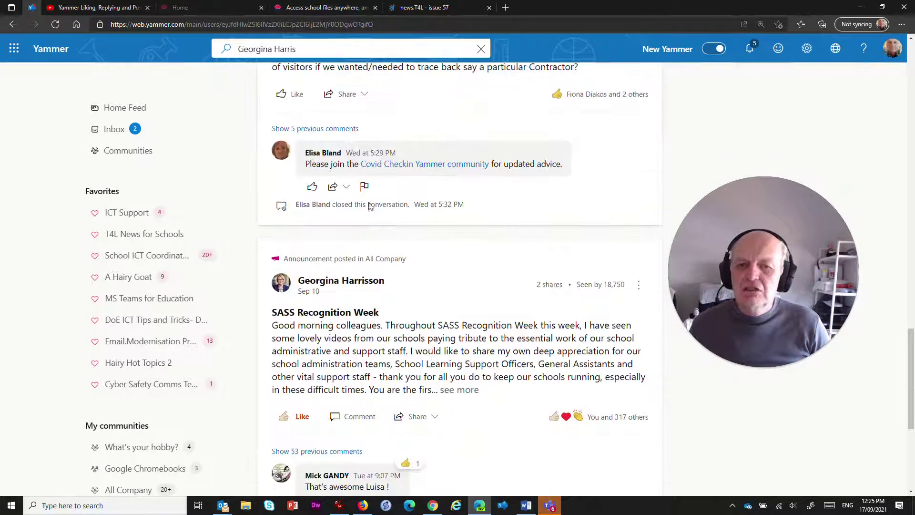
pyautogui.scroll(-5, 370, 206)
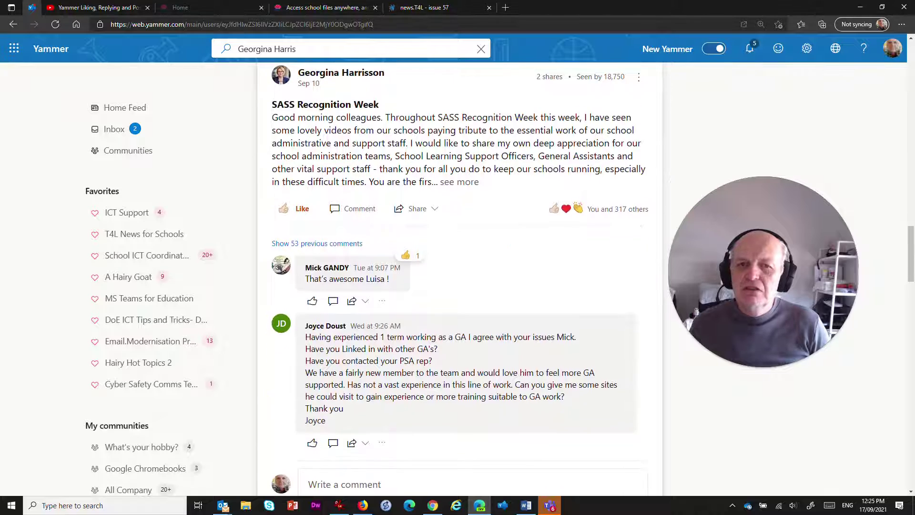
pyautogui.scroll(-10, 460, 279)
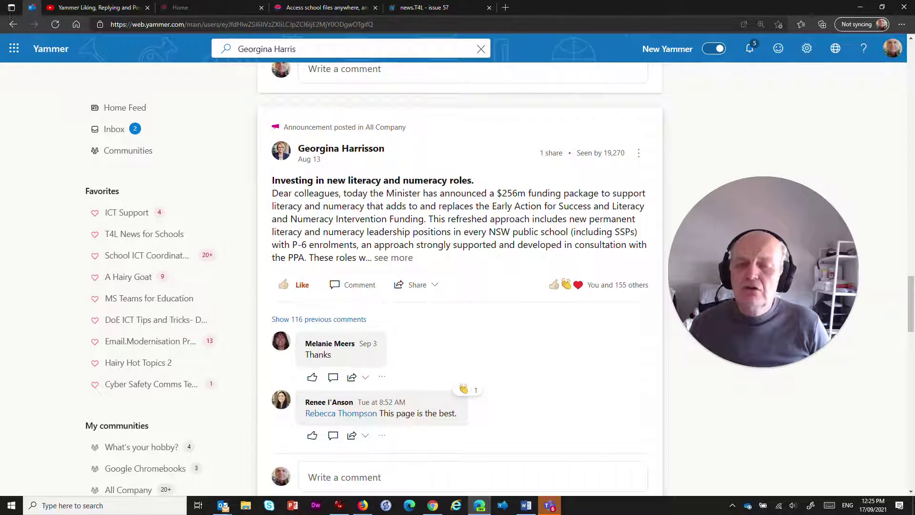
pyautogui.scroll(20, 355, 201)
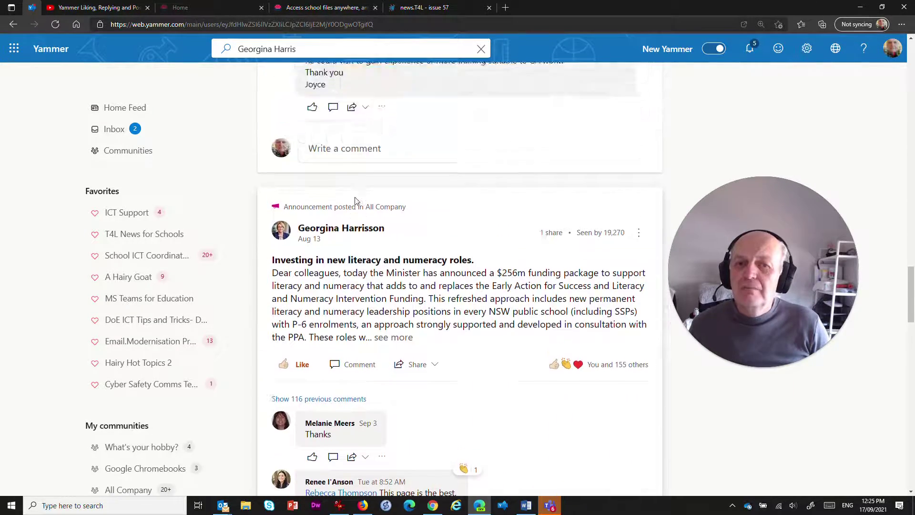
pyautogui.scroll(15, 355, 201)
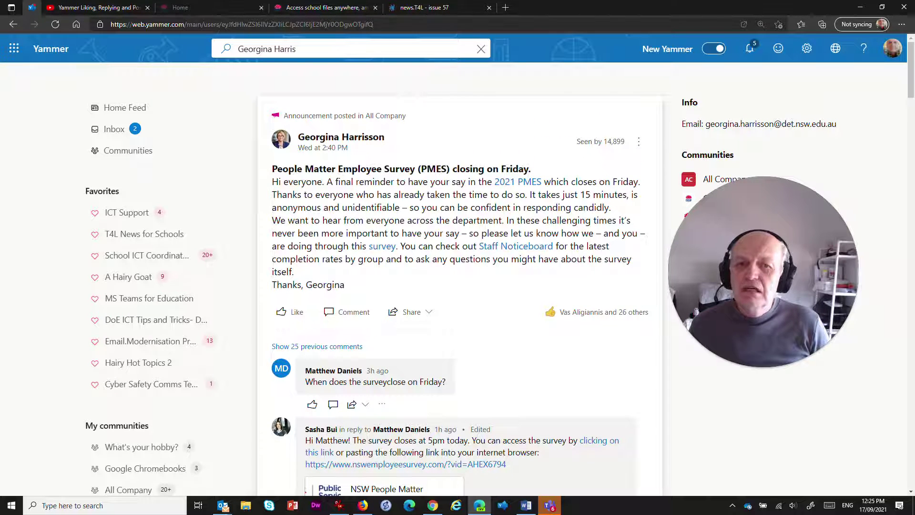
pyautogui.scroll(-20, 420, 204)
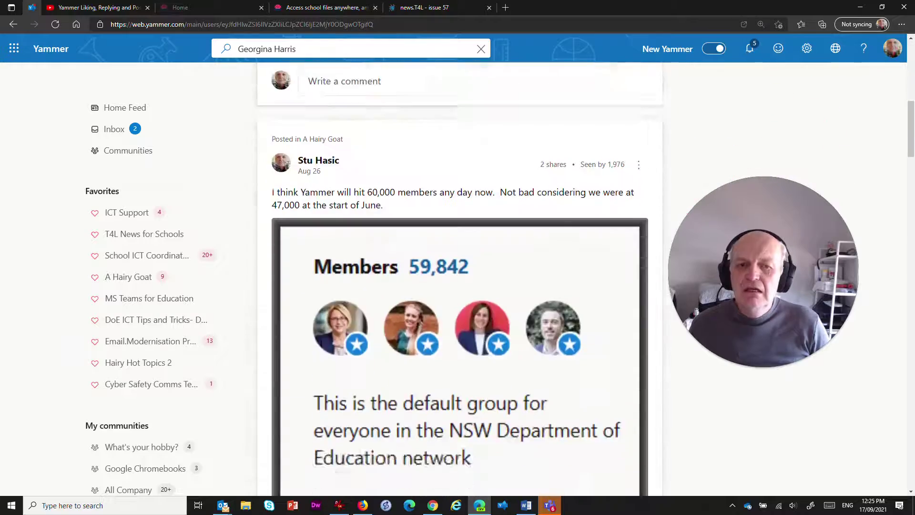
pyautogui.scroll(-20, 420, 204)
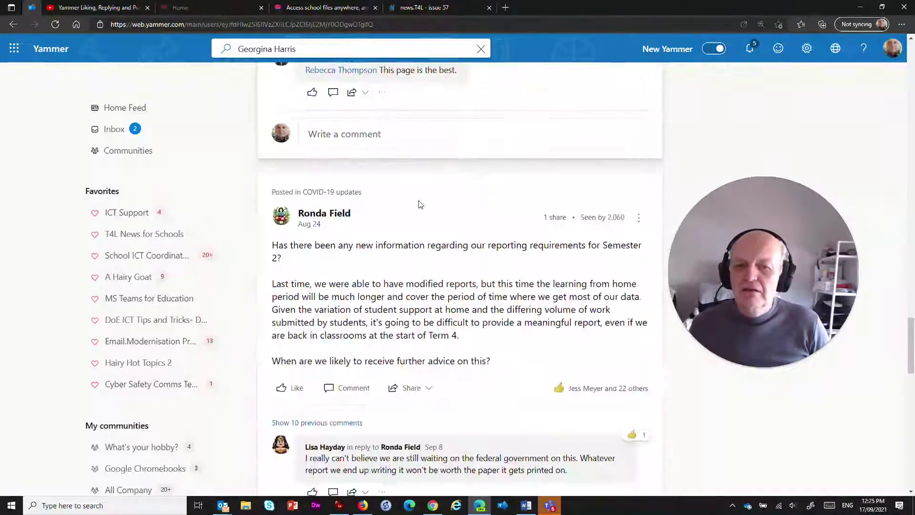
pyautogui.scroll(-6, 420, 204)
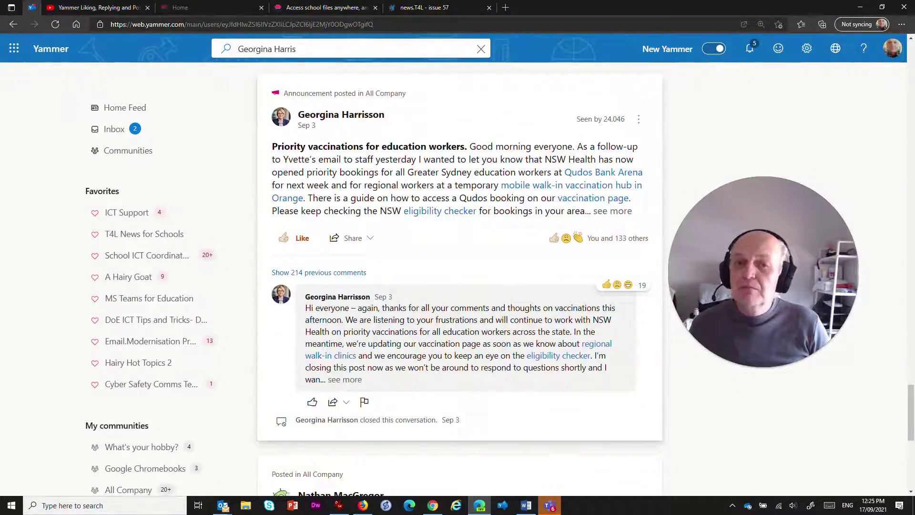
pyautogui.scroll(-15, 403, 236)
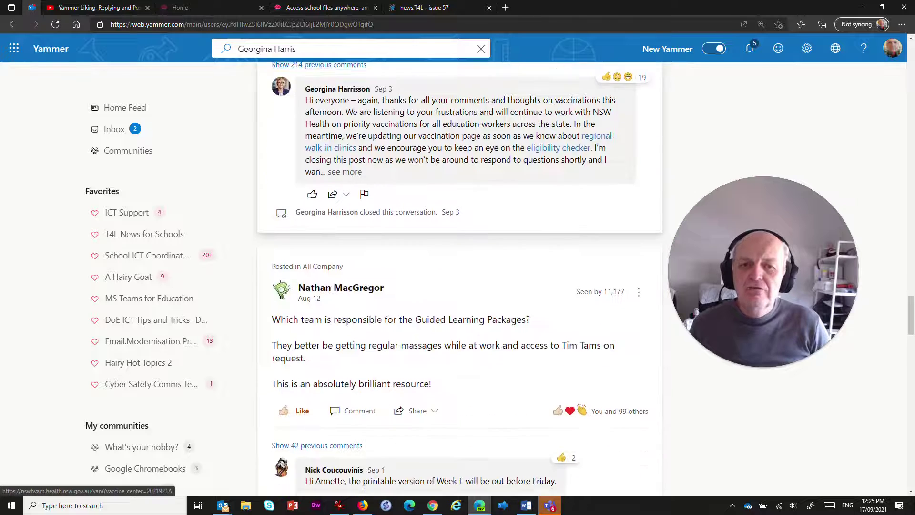
pyautogui.scroll(-1, 404, 237)
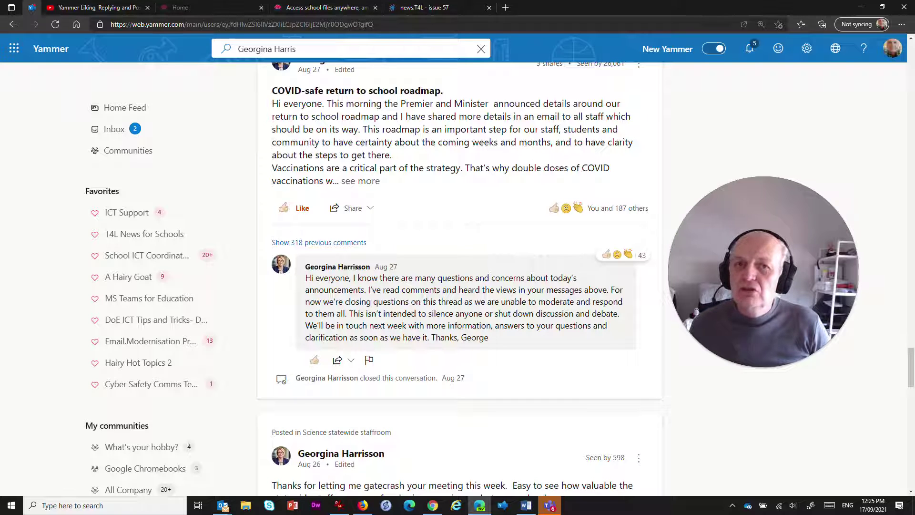
# Step: Go to Discover Communities and browse the Recommended community cards
pyautogui.click(216, 44)
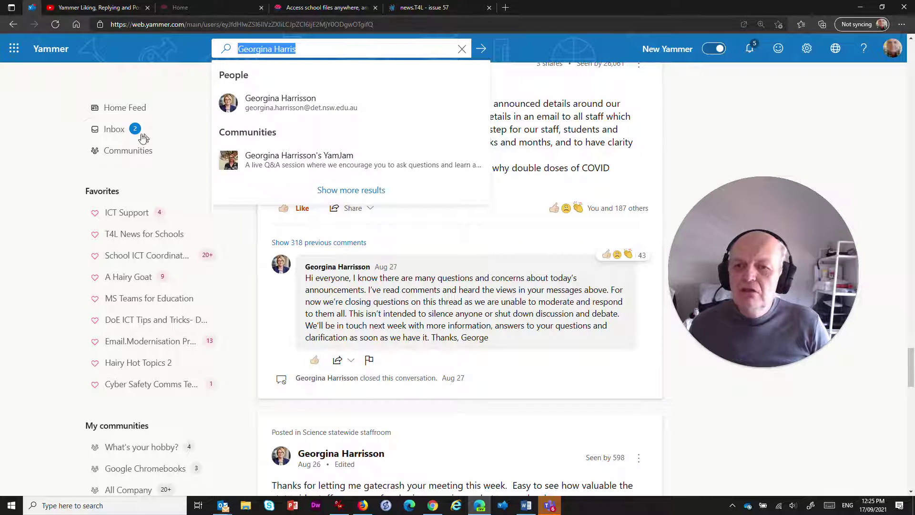
pyautogui.click(125, 152)
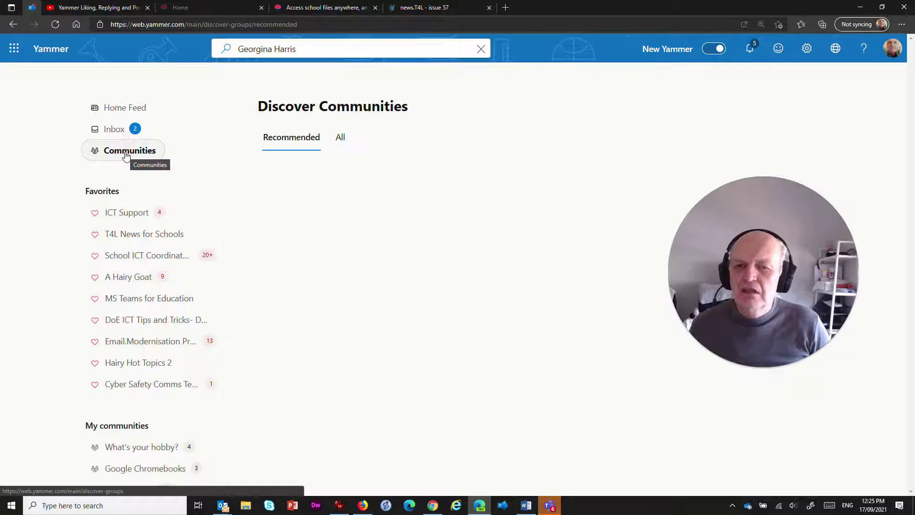
pyautogui.scroll(-6, 388, 233)
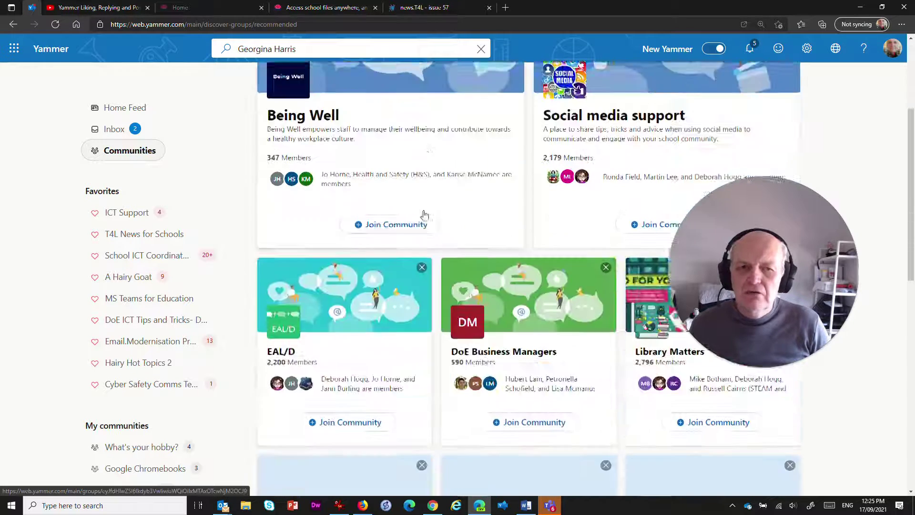
pyautogui.scroll(-8, 397, 205)
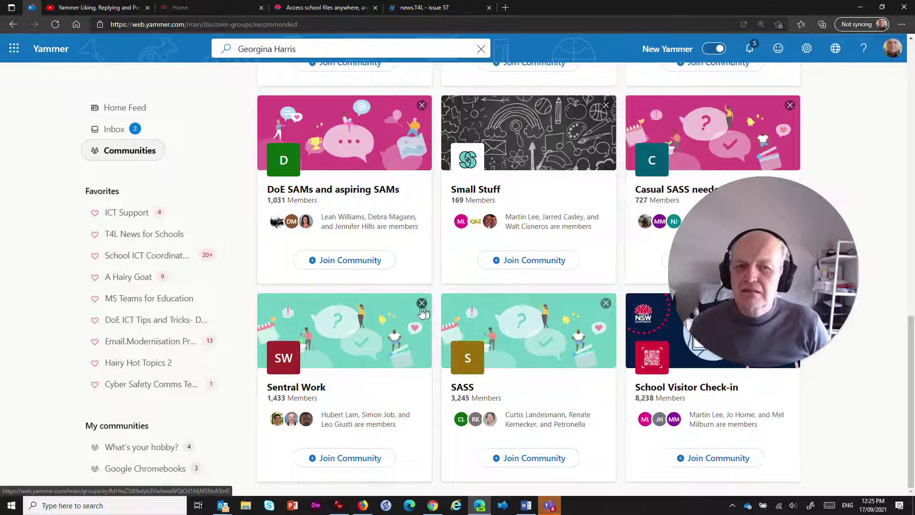
pyautogui.scroll(10, 376, 239)
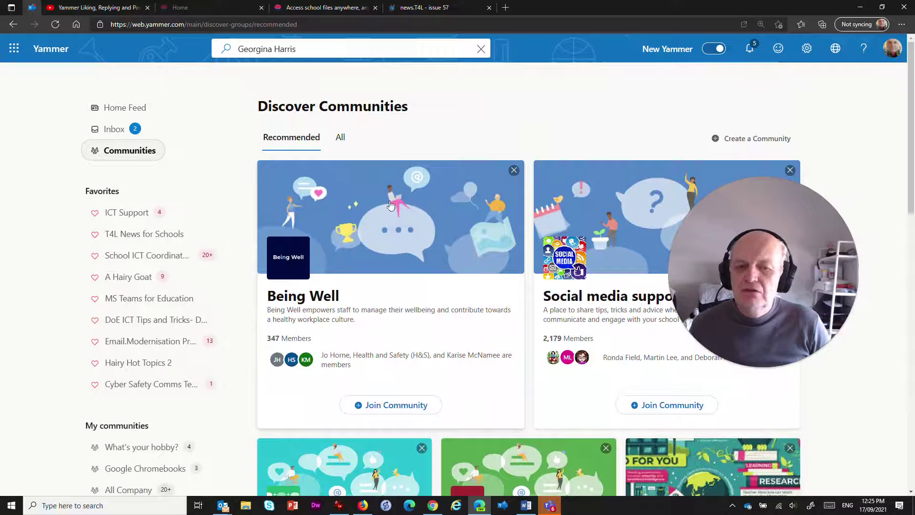
pyautogui.scroll(-2, 362, 205)
pyautogui.scroll(2, 361, 215)
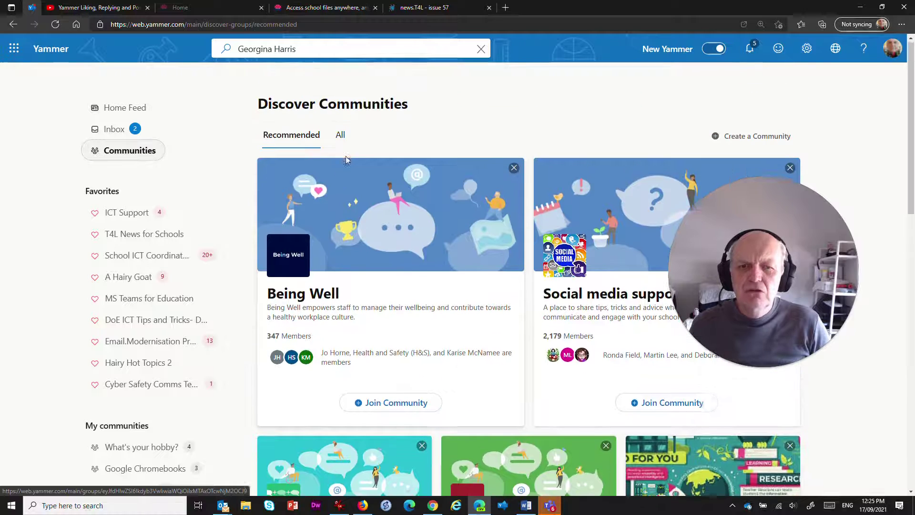
# Step: List all communities by largest membership first and search them for 'library'
pyautogui.click(338, 137)
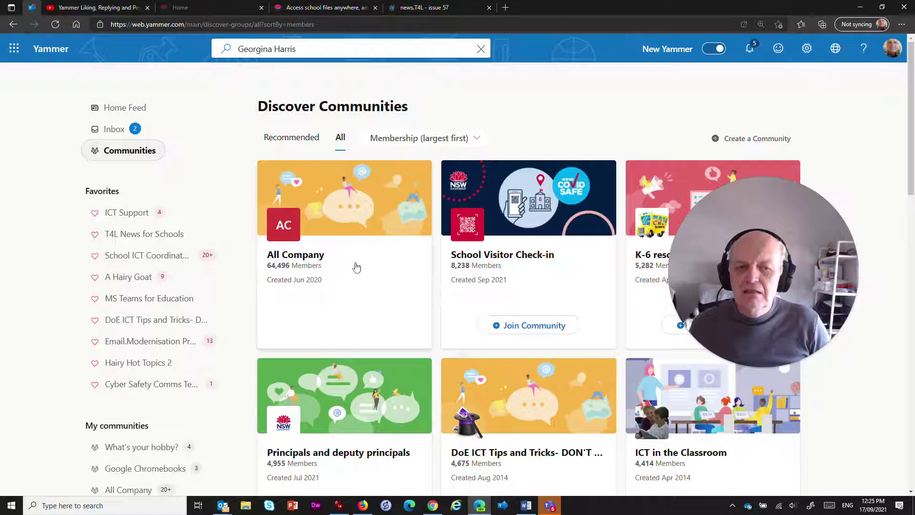
pyautogui.scroll(-6, 558, 266)
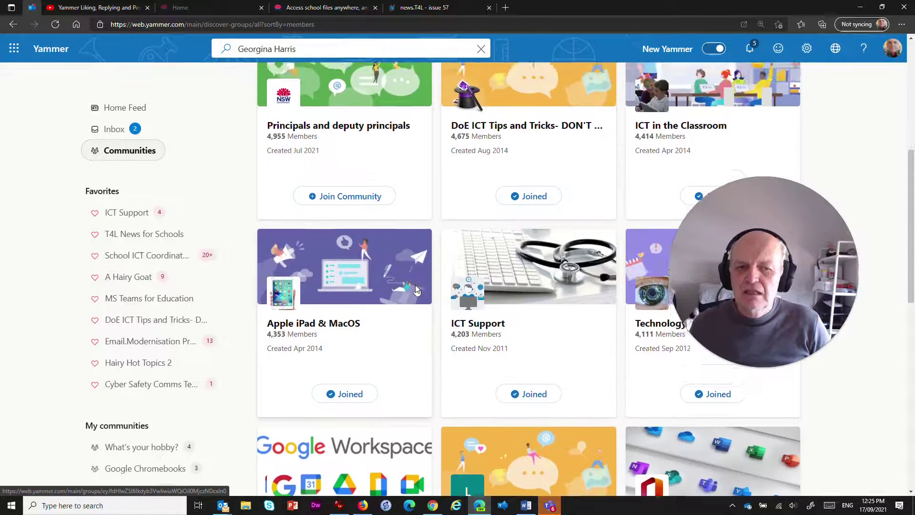
pyautogui.scroll(6, 334, 191)
pyautogui.click(248, 49)
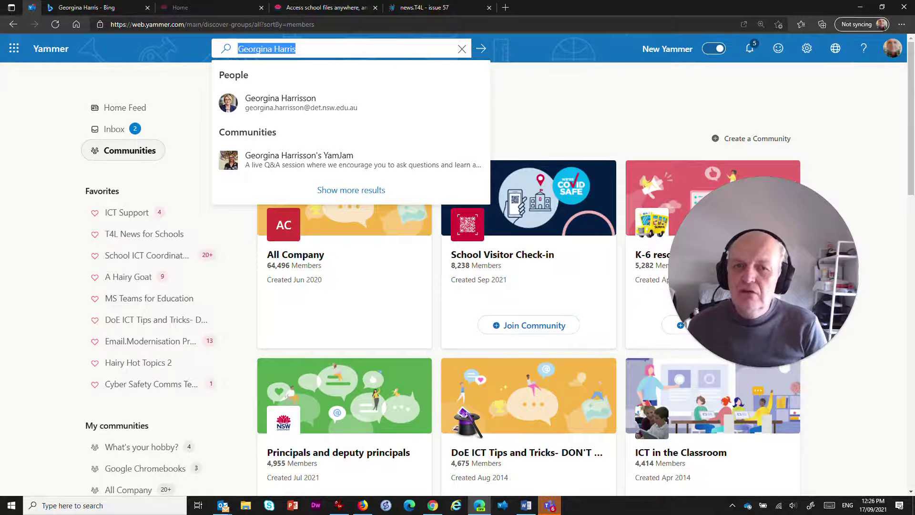
pyautogui.write('library')
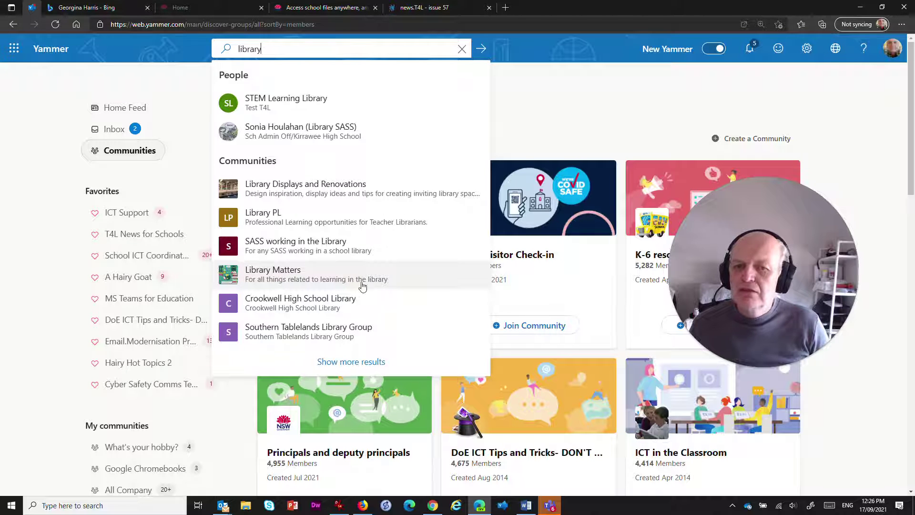
# Step: Open the Library Matters community (2,796 members), browse its feed, and check the search scope
pyautogui.click(268, 272)
pyautogui.scroll(-5, 424, 233)
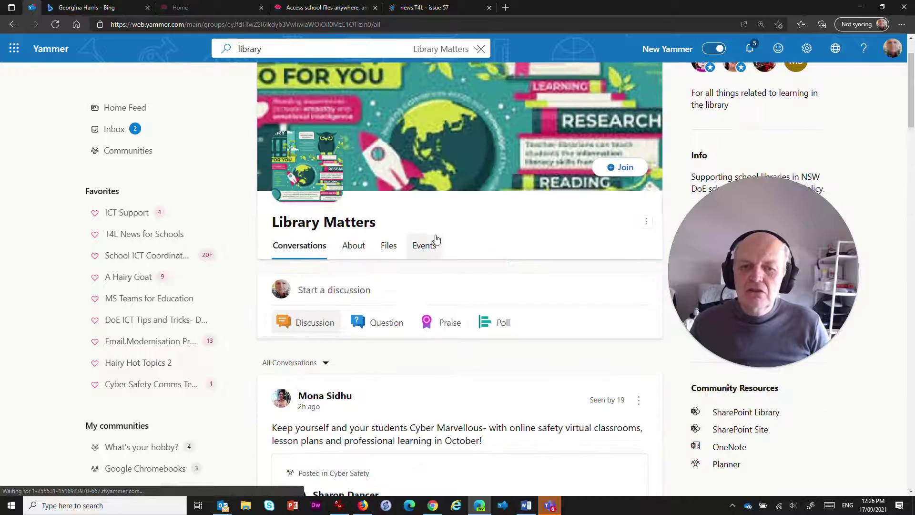
pyautogui.scroll(-5, 376, 206)
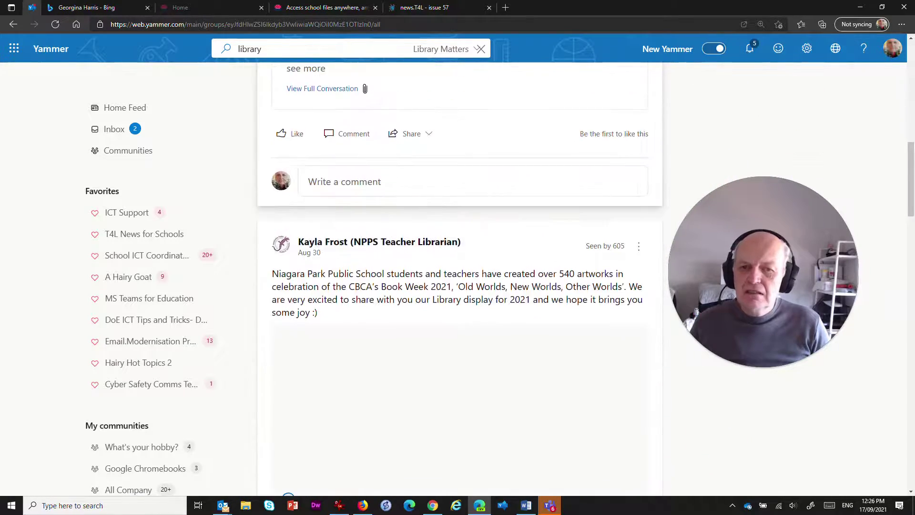
pyautogui.scroll(5, 377, 207)
pyautogui.scroll(-15, 377, 206)
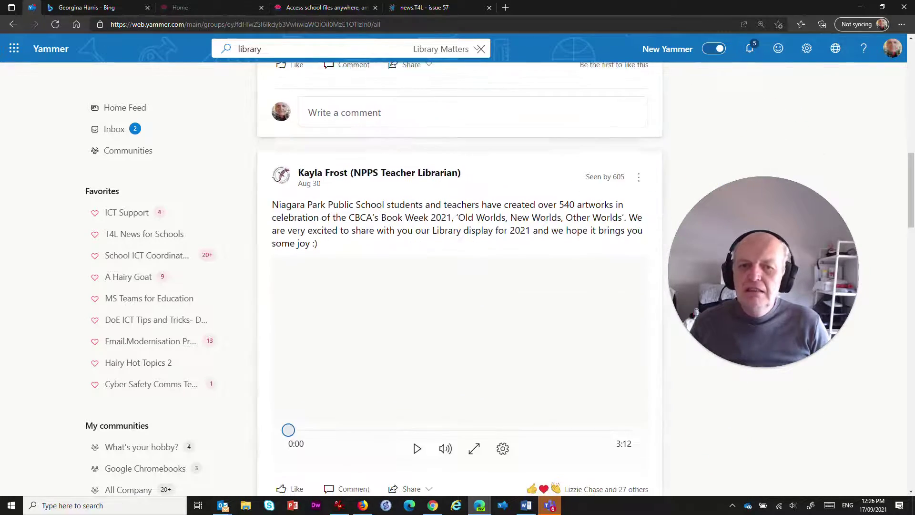
pyautogui.scroll(-5, 373, 229)
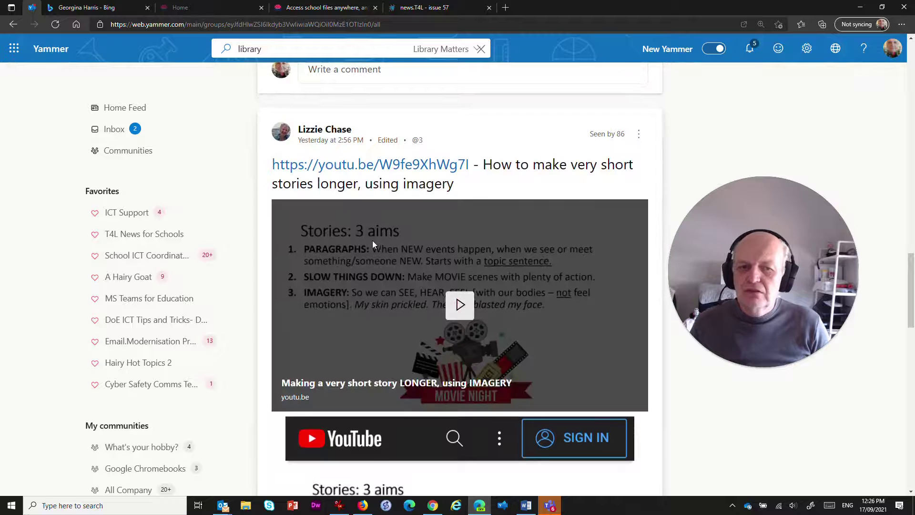
pyautogui.scroll(15, 371, 241)
pyautogui.scroll(9, 374, 252)
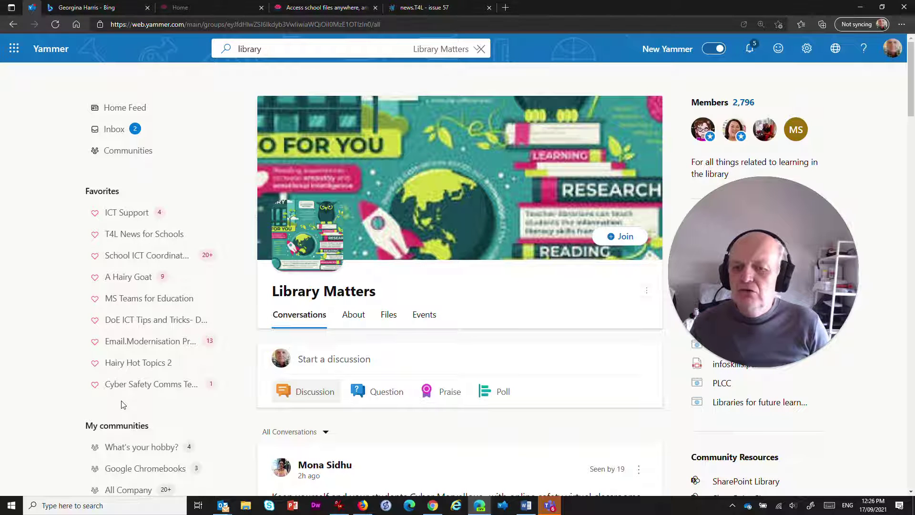
pyautogui.scroll(-2, 121, 404)
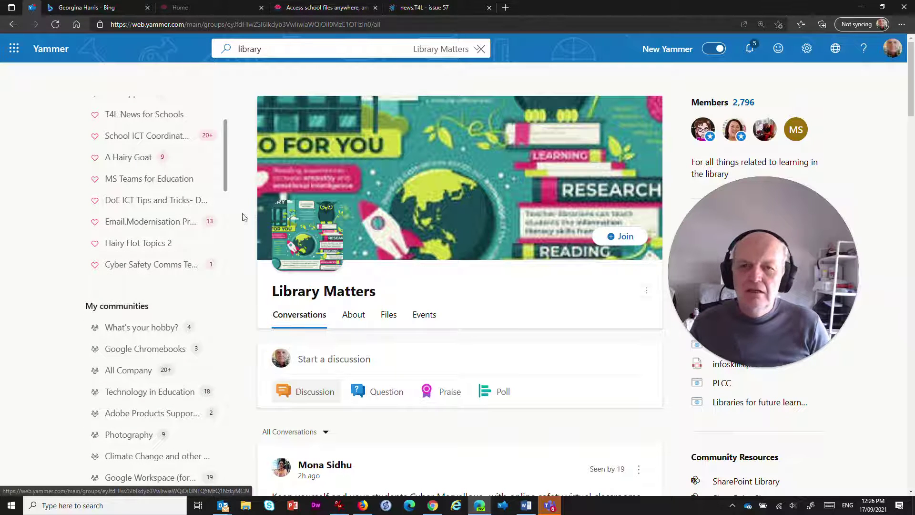
pyautogui.scroll(2, 127, 233)
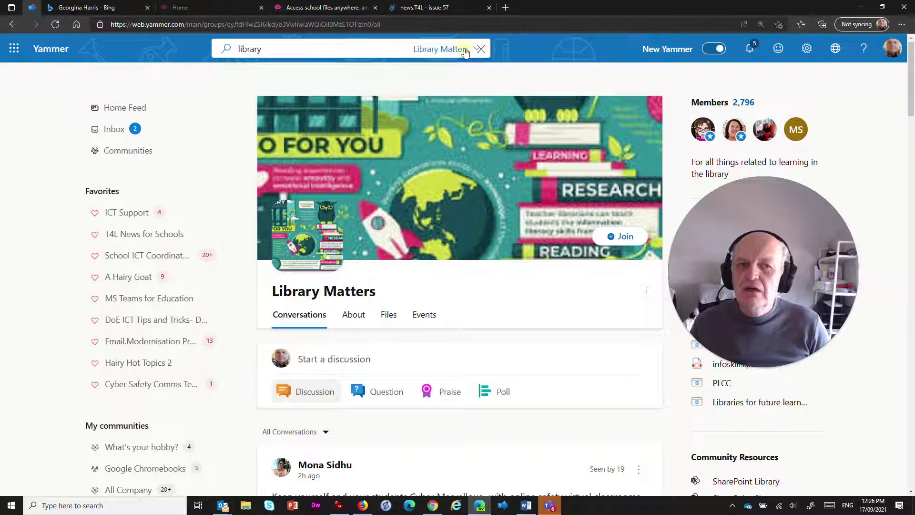
pyautogui.click(466, 52)
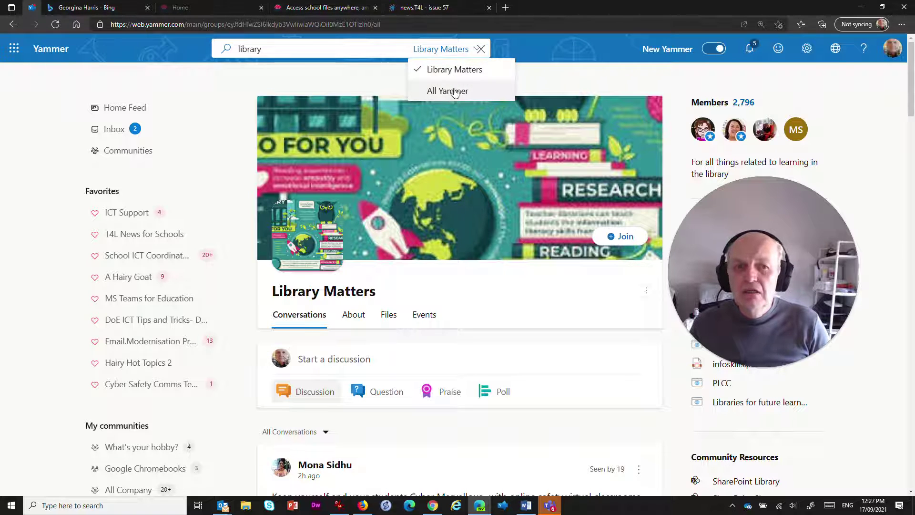
# Step: Search the Library Matters community for 'ebooks'
pyautogui.click(434, 70)
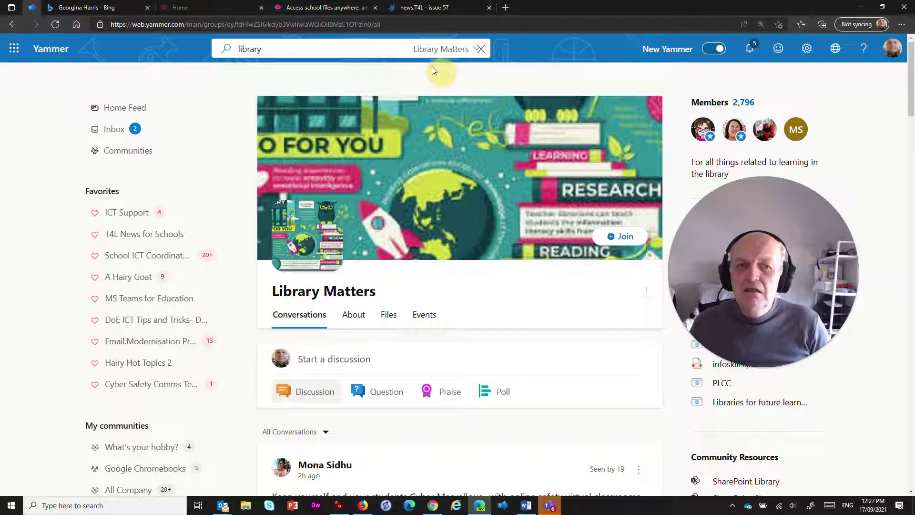
pyautogui.click(295, 45)
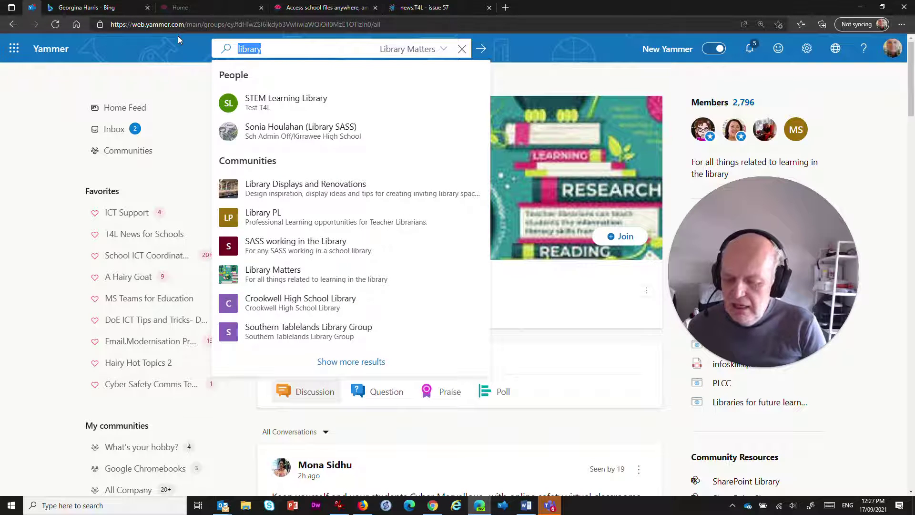
pyautogui.write('eboo')
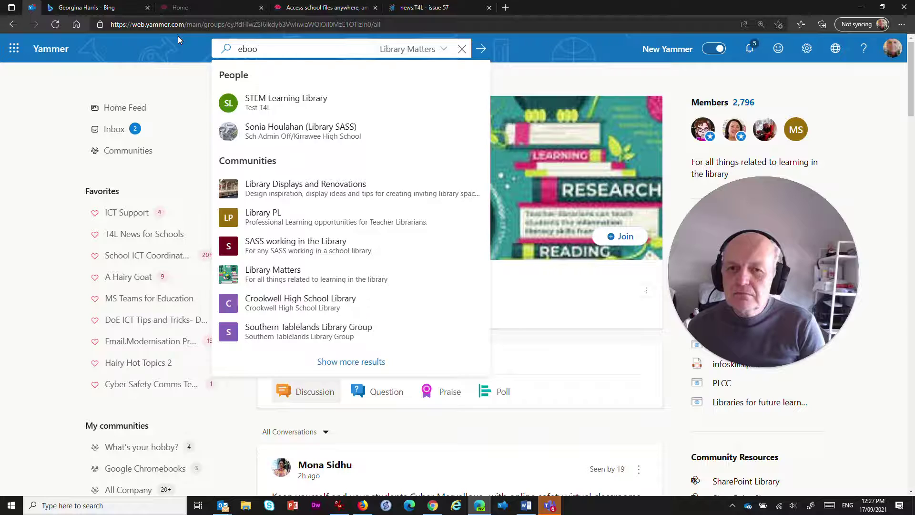
pyautogui.write('ks')
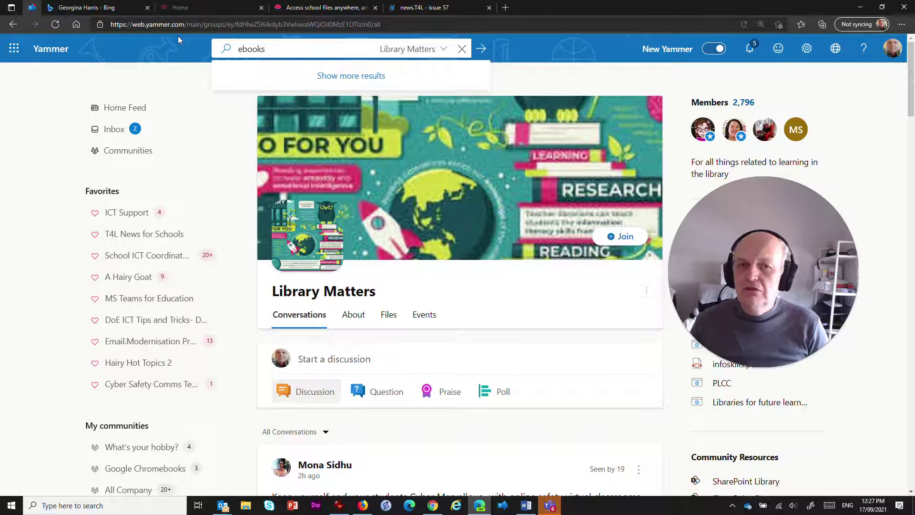
pyautogui.click(265, 74)
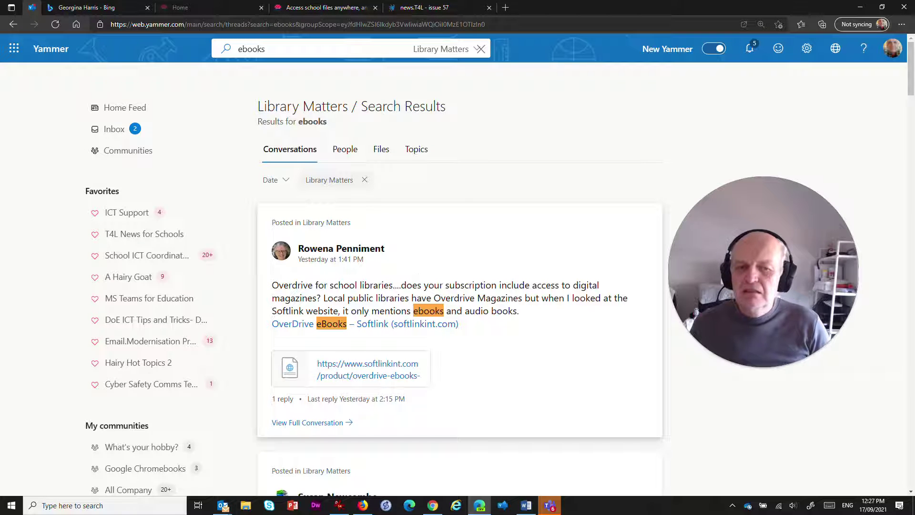
# Step: Browse the ebooks results and open the 'Low cost way of providing e and audio books?' conversation
pyautogui.scroll(-1, 476, 266)
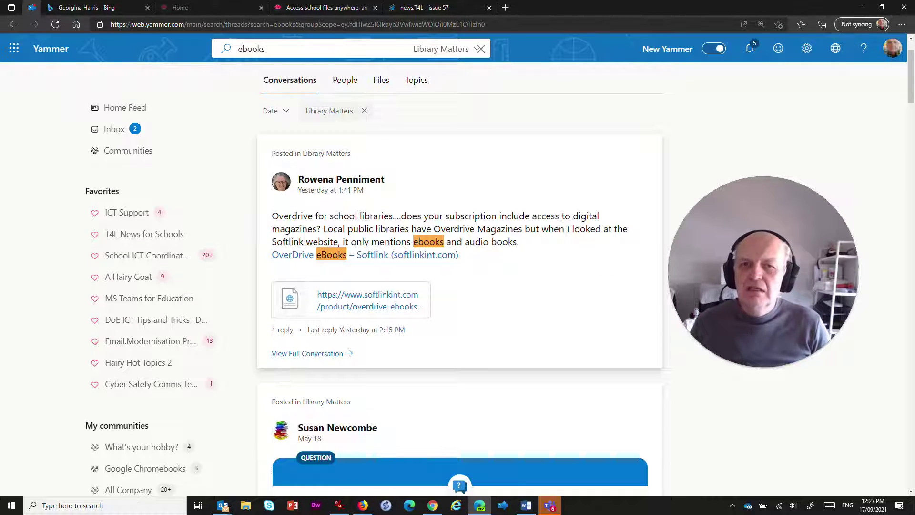
pyautogui.scroll(-3, 504, 229)
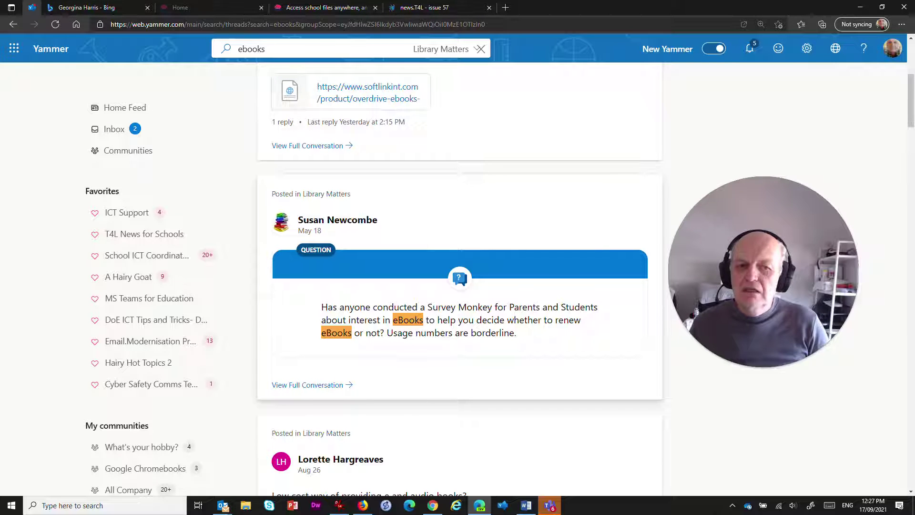
pyautogui.scroll(-5, 363, 322)
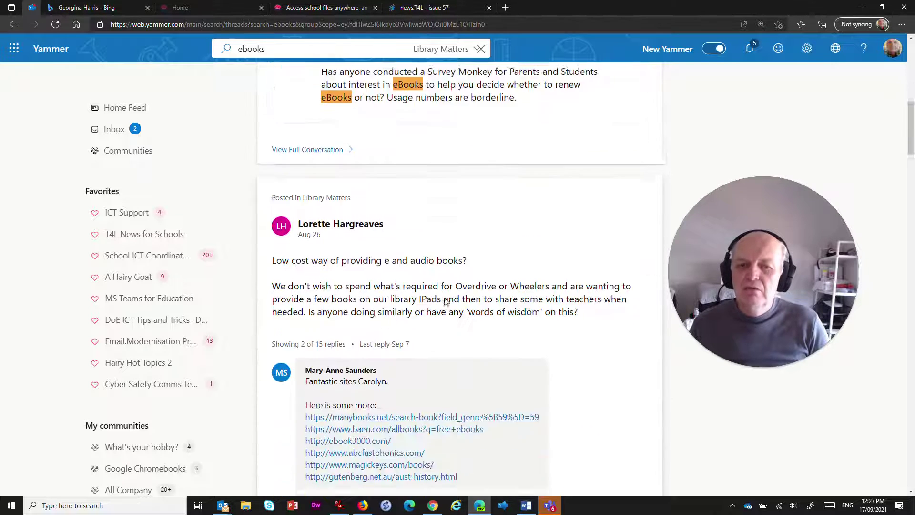
pyautogui.scroll(-1, 363, 322)
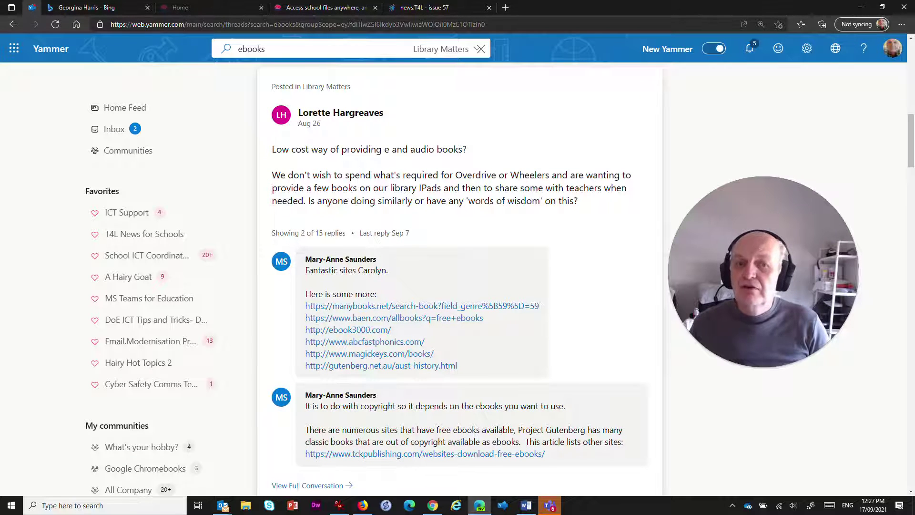
pyautogui.scroll(-1, 443, 186)
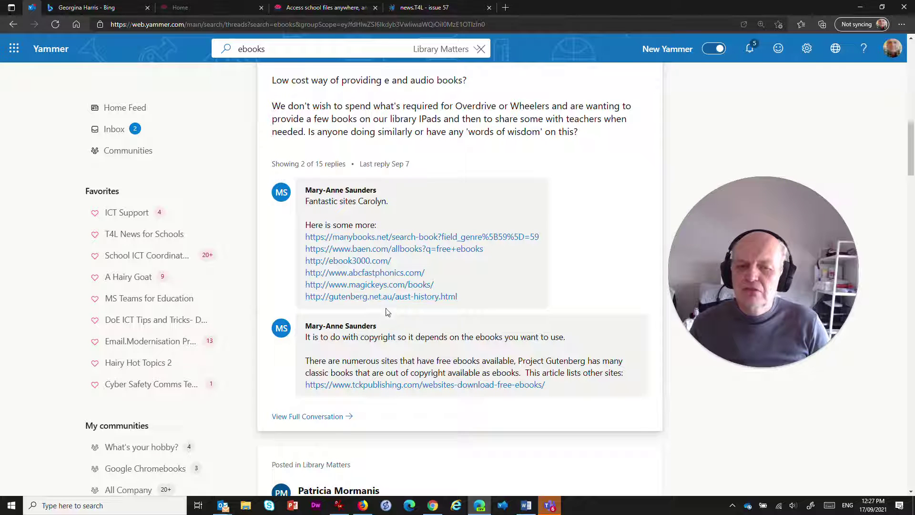
pyautogui.scroll(-3, 466, 257)
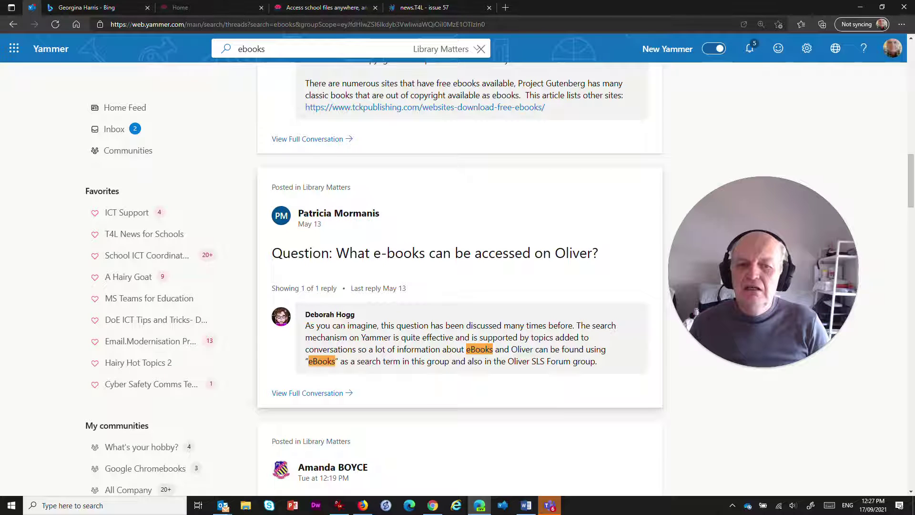
pyautogui.scroll(1, 426, 349)
pyautogui.scroll(3, 426, 349)
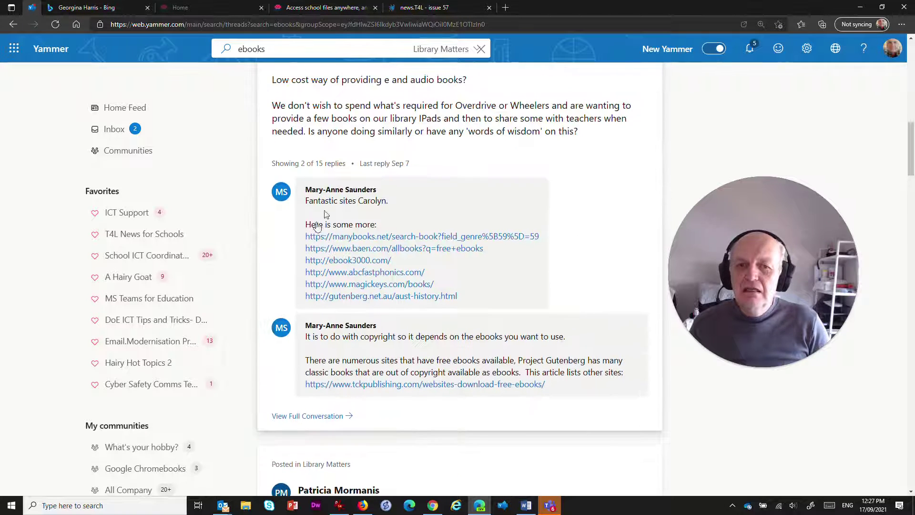
pyautogui.click(317, 418)
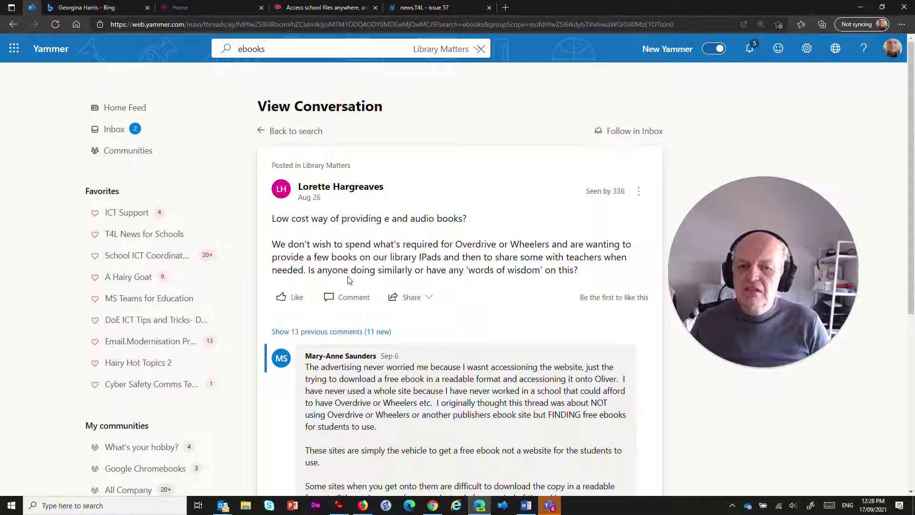
# Step: Load earlier comments, read the whole e and audio books thread, then go to ICT Support
pyautogui.click(335, 332)
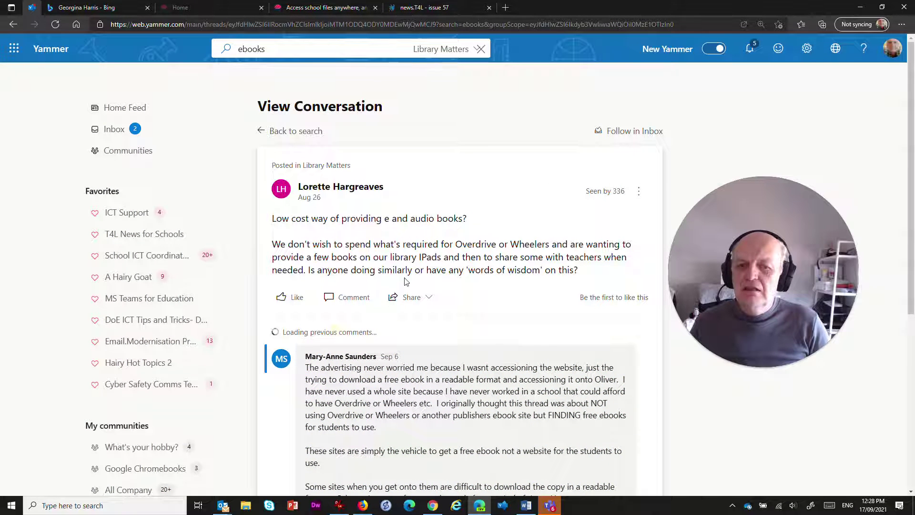
pyautogui.scroll(-9, 409, 279)
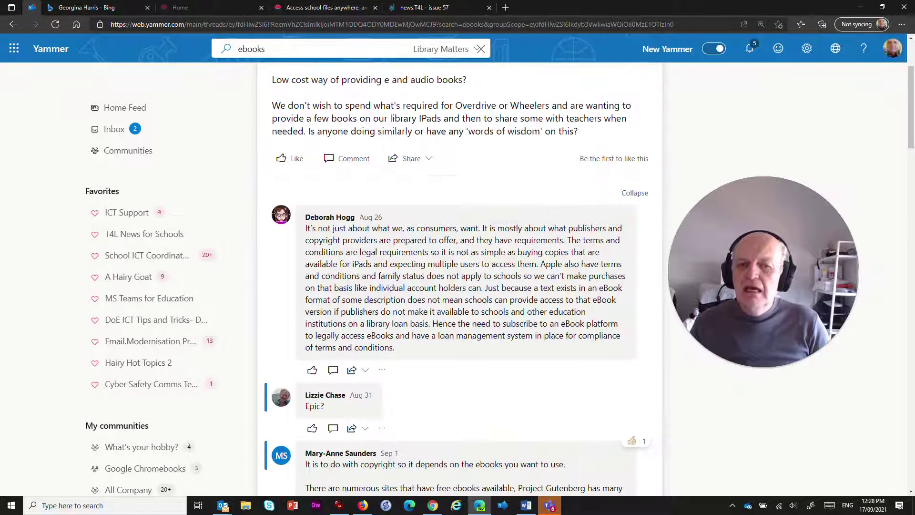
pyautogui.scroll(-7, 403, 255)
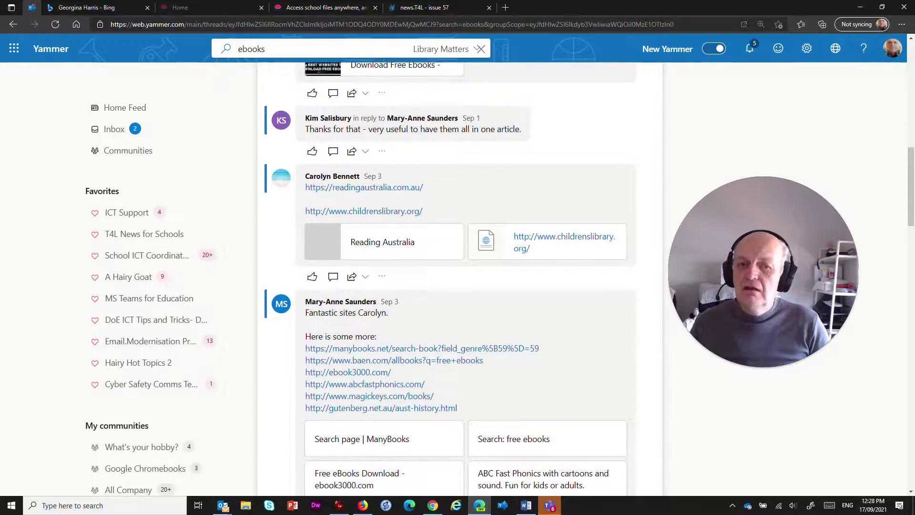
pyautogui.scroll(-9, 402, 255)
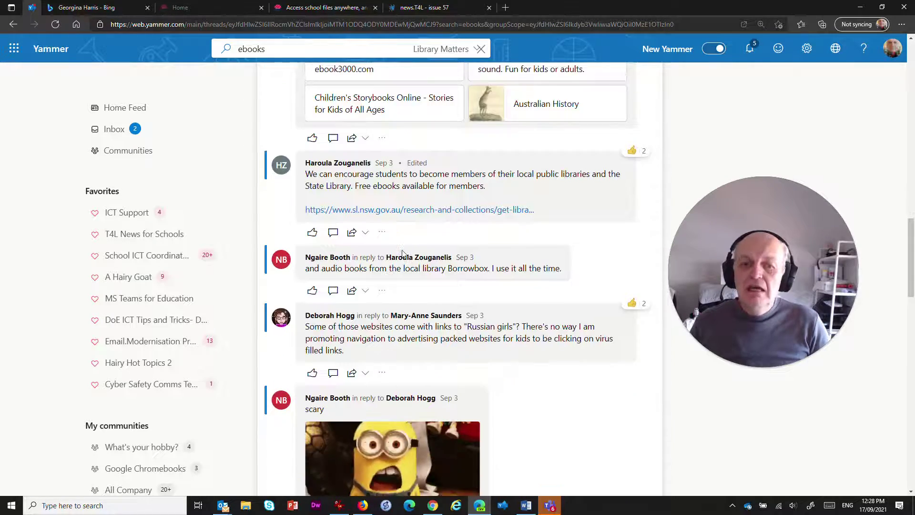
pyautogui.scroll(-12, 406, 243)
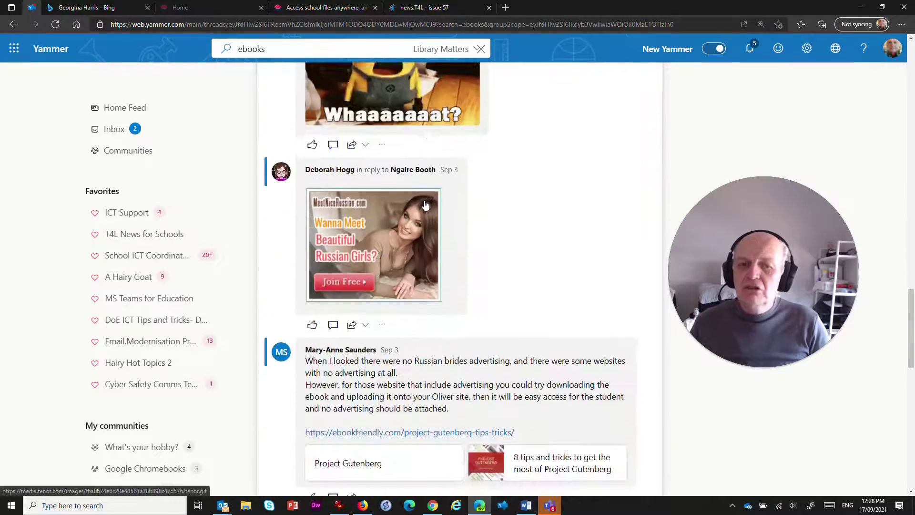
pyautogui.scroll(-8, 366, 169)
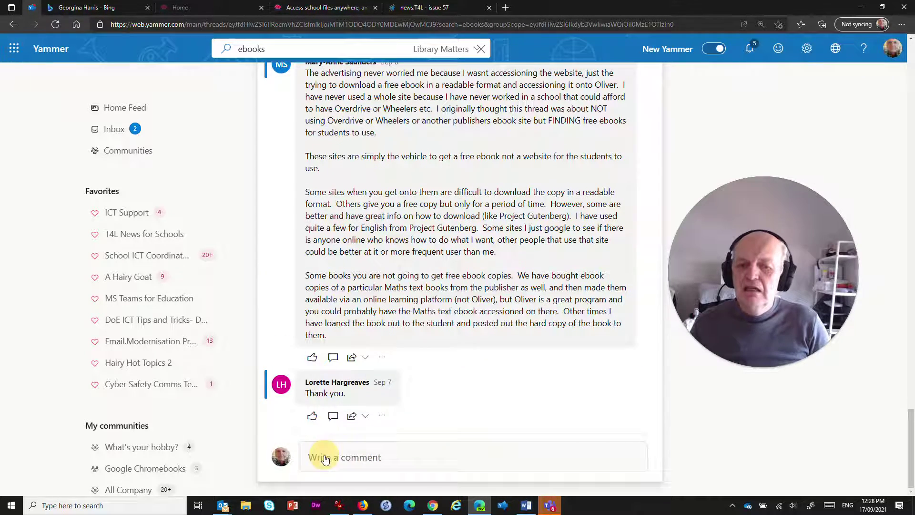
pyautogui.click(311, 456)
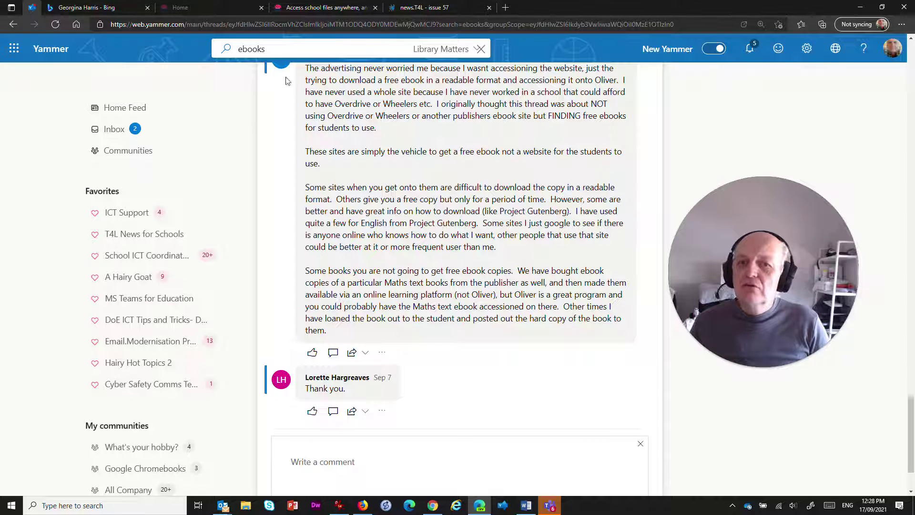
pyautogui.click(119, 218)
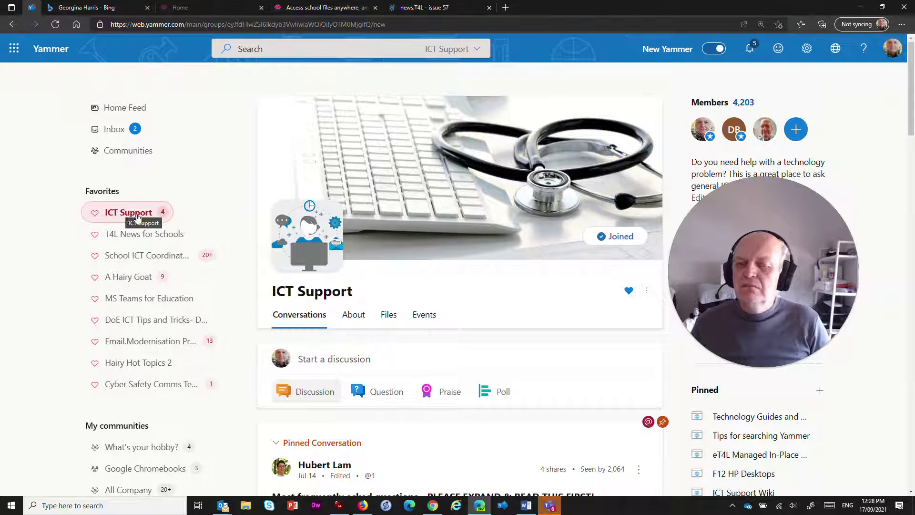
# Step: Scope the search to ICT Support and enter 'email+android'
pyautogui.click(125, 215)
pyautogui.click(247, 49)
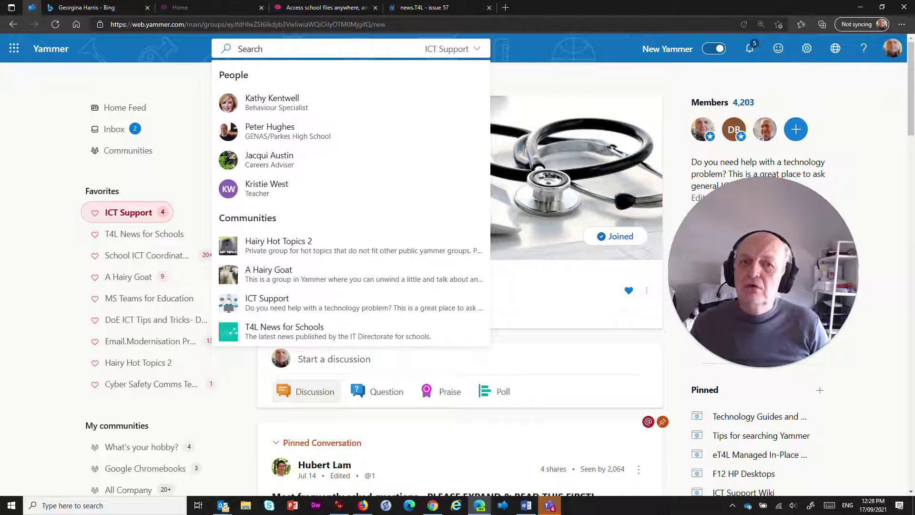
pyautogui.write('ema')
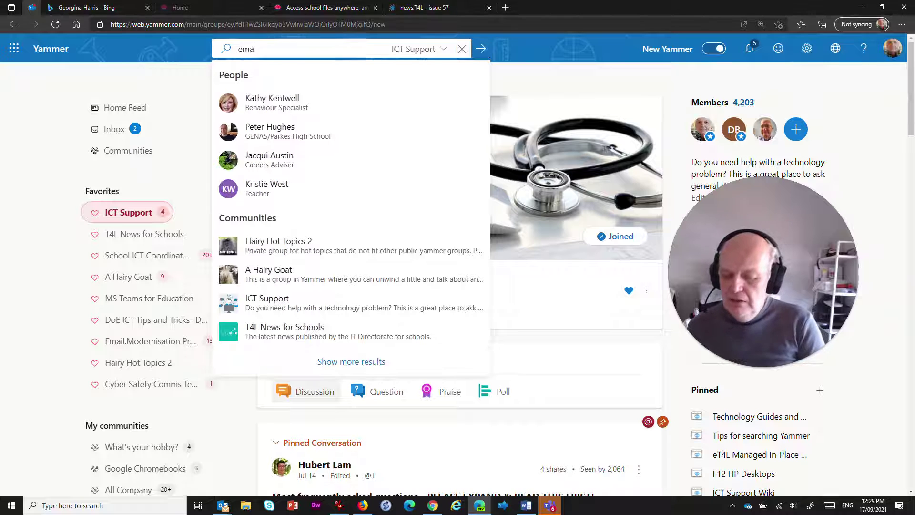
pyautogui.write('il+androi')
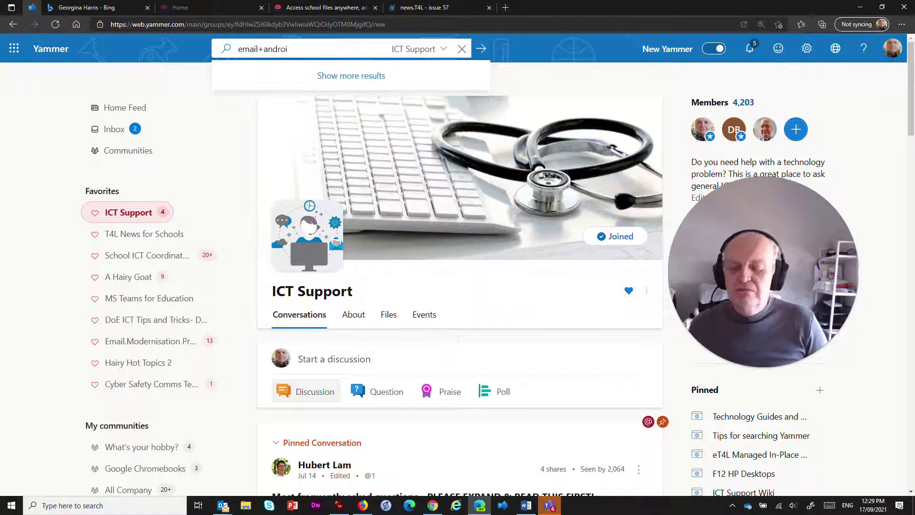
pyautogui.write('d')
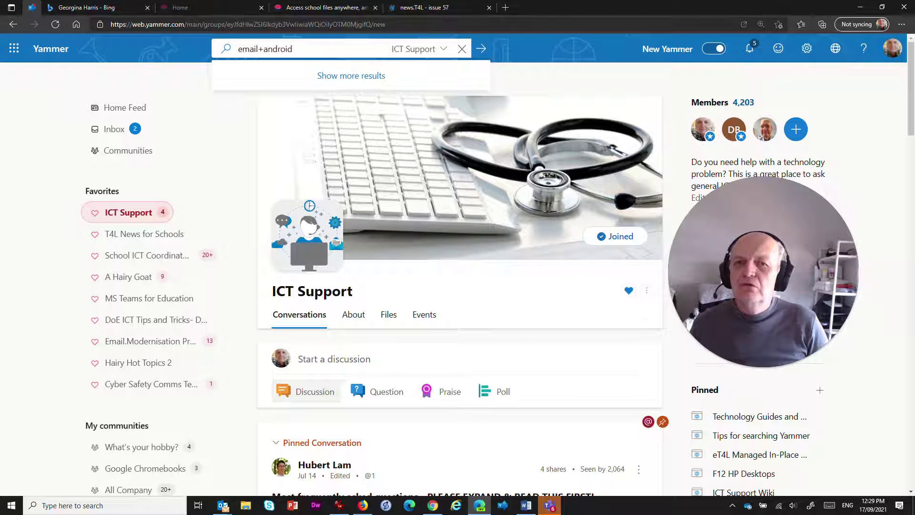
# Step: Run the email+android search in ICT Support, review the matching posts, then switch to the Inbox
pyautogui.click(329, 50)
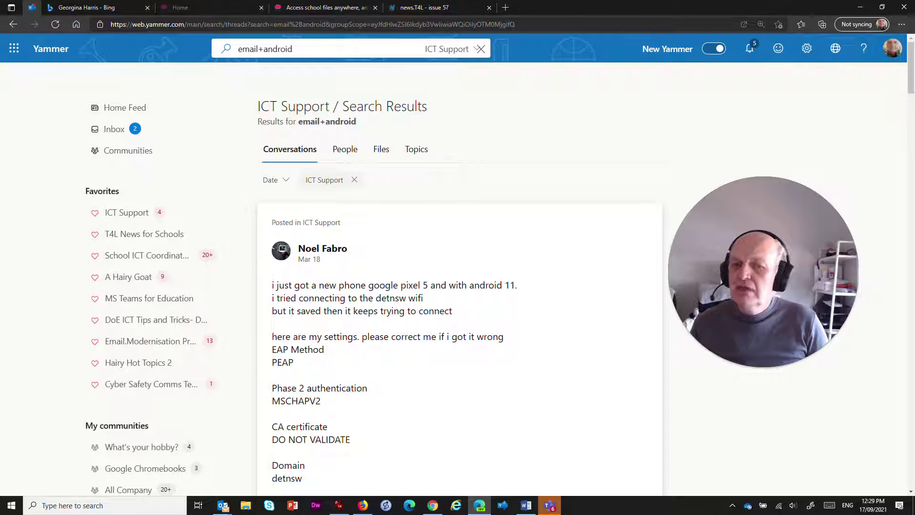
pyautogui.scroll(-5, 370, 263)
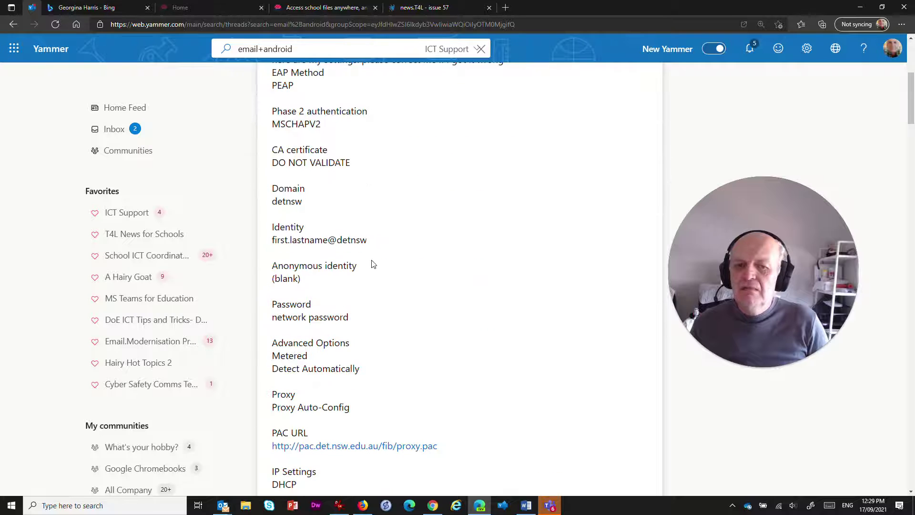
pyautogui.scroll(-9, 355, 206)
pyautogui.scroll(-4, 355, 205)
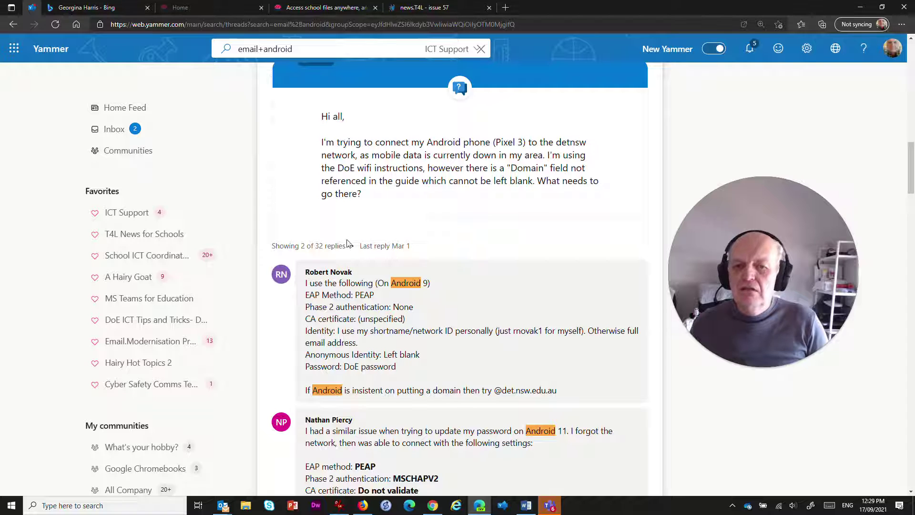
pyautogui.scroll(-6, 342, 242)
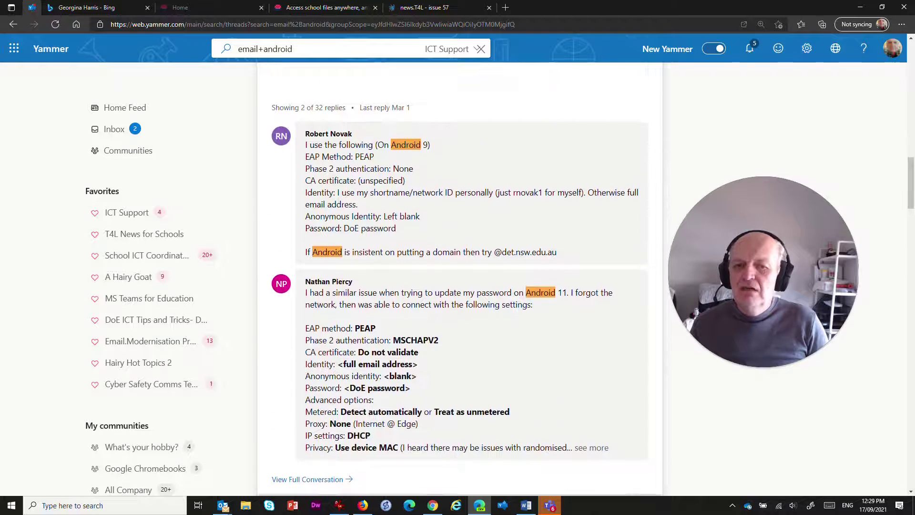
pyautogui.scroll(-4, 461, 278)
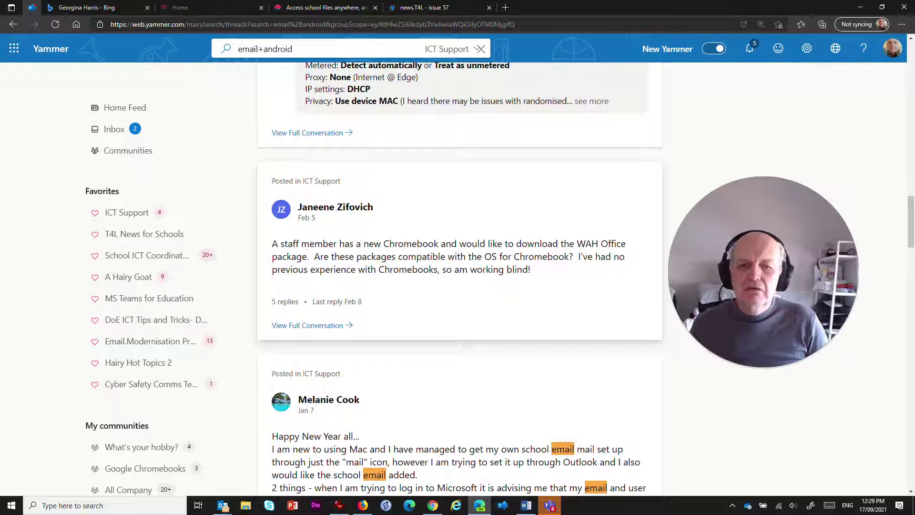
pyautogui.scroll(-4, 419, 210)
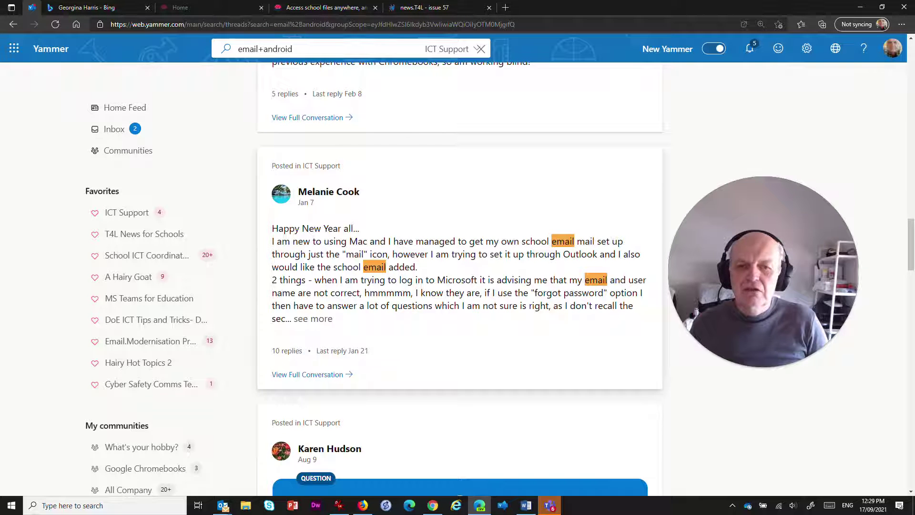
pyautogui.scroll(-9, 402, 298)
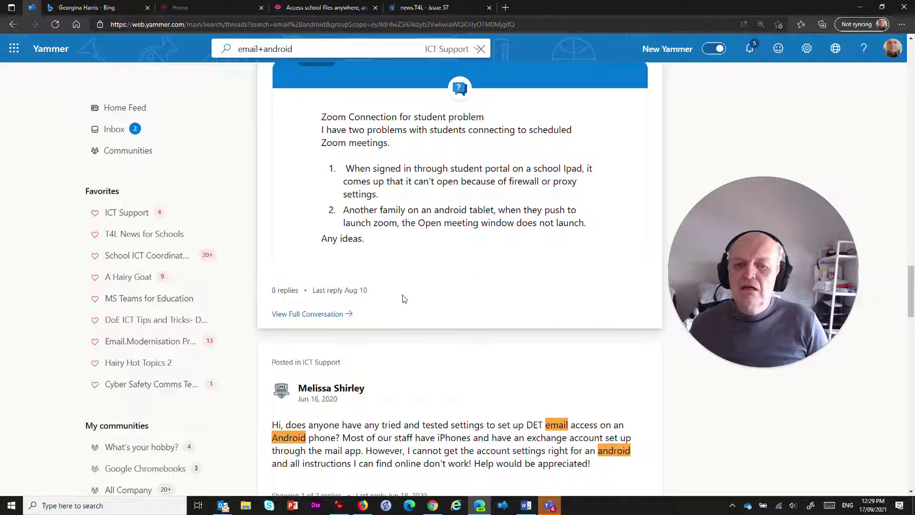
pyautogui.scroll(-6, 402, 299)
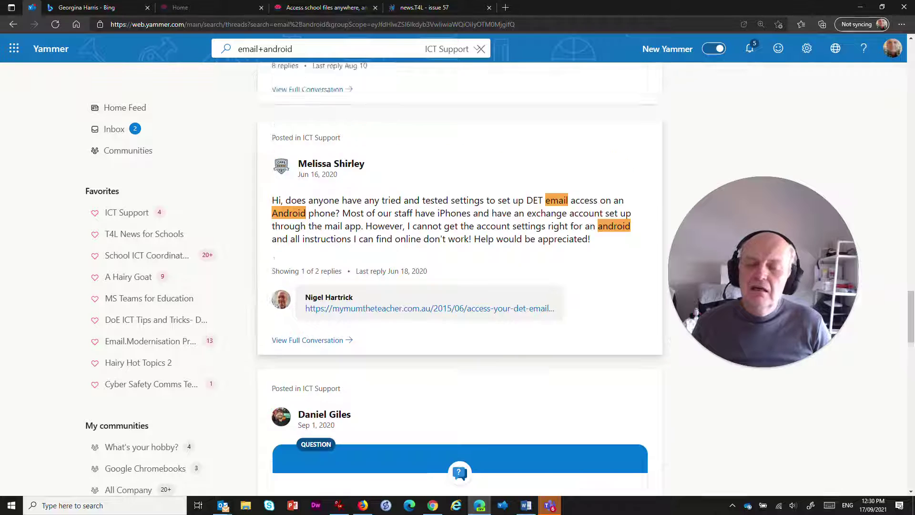
pyautogui.scroll(3, 458, 247)
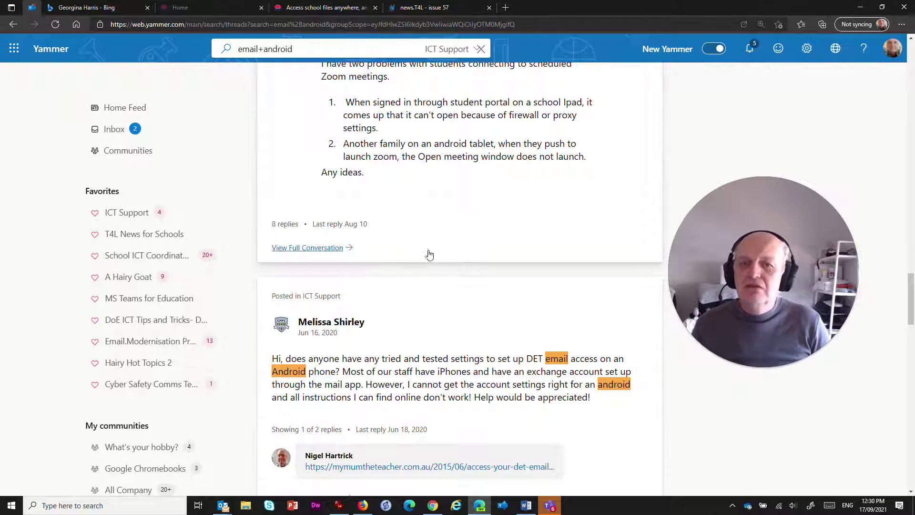
pyautogui.scroll(7, 414, 288)
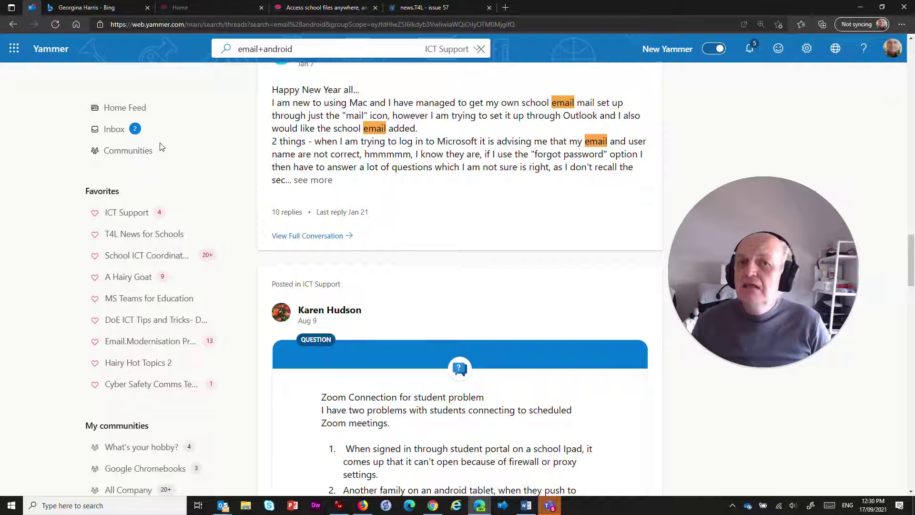
pyautogui.click(106, 133)
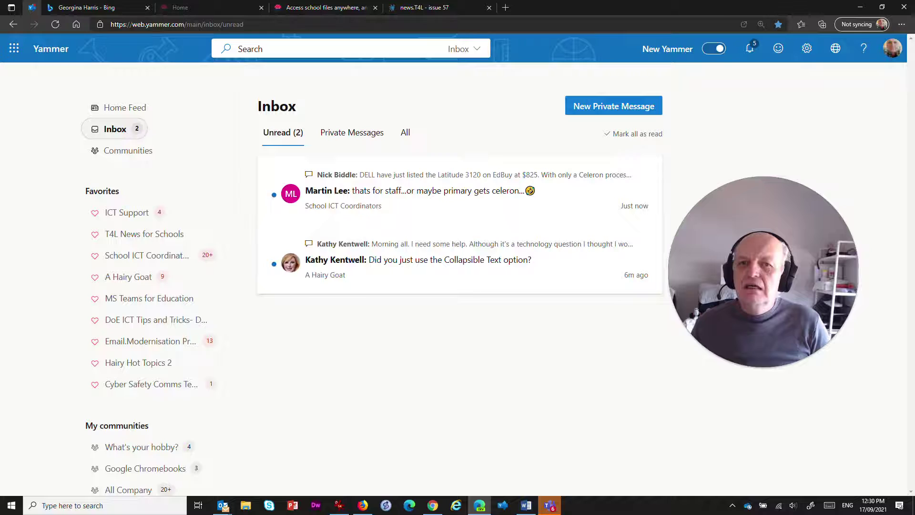
pyautogui.click(238, 48)
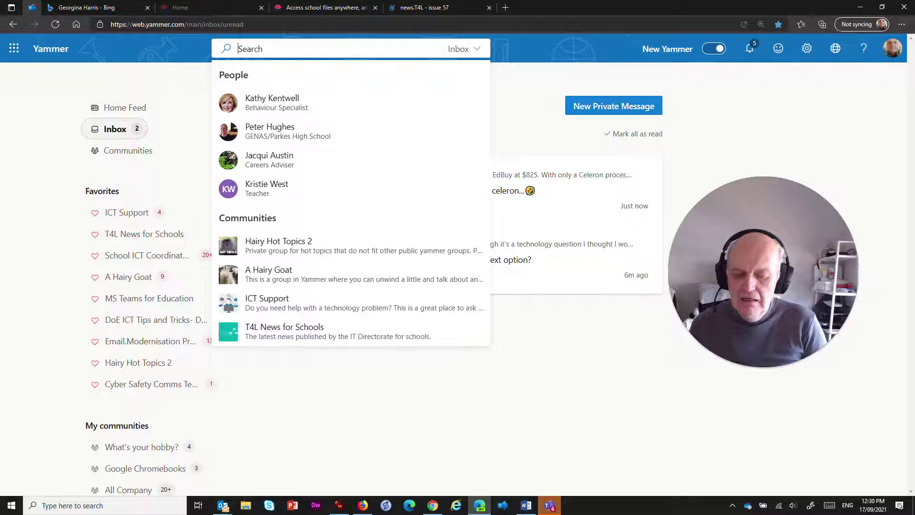
# Step: Enter the quoted phrase "reading progress" in the Inbox search, correcting its typos
pyautogui.write('"read')
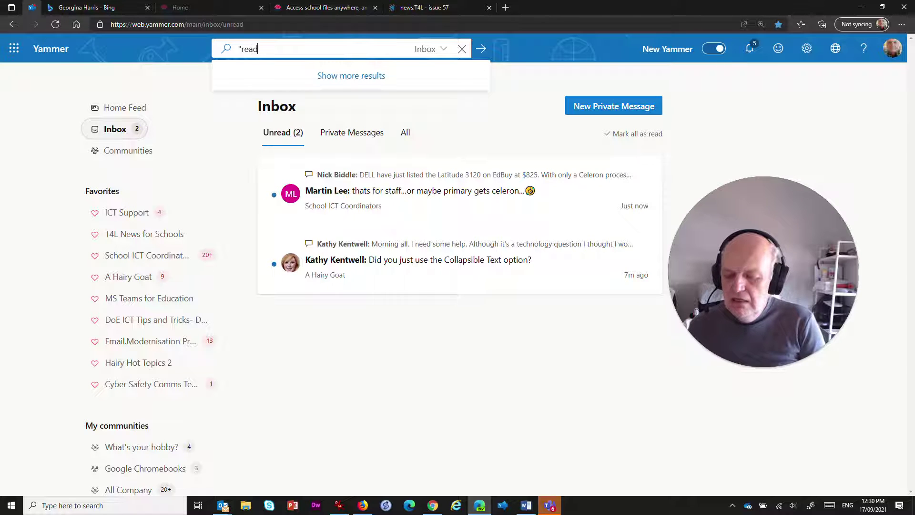
pyautogui.write('i')
pyautogui.press('BackSpace')
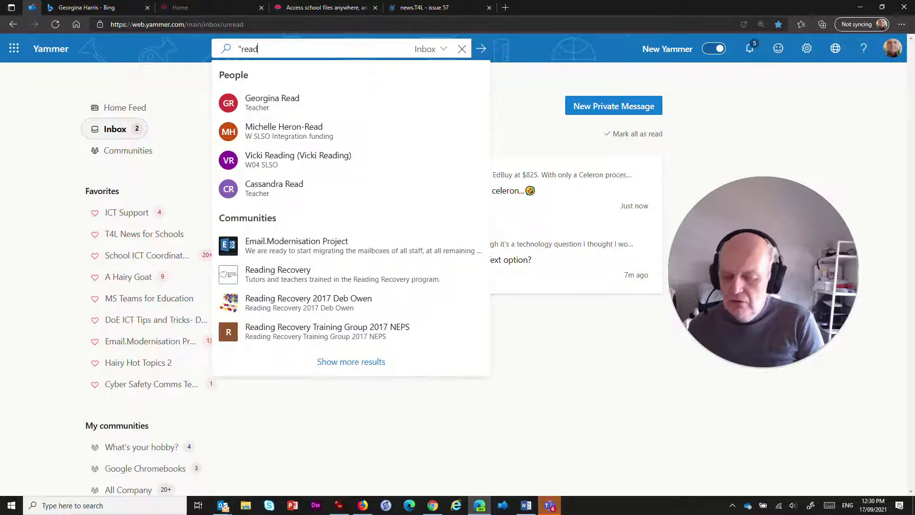
pyautogui.write('ing pr')
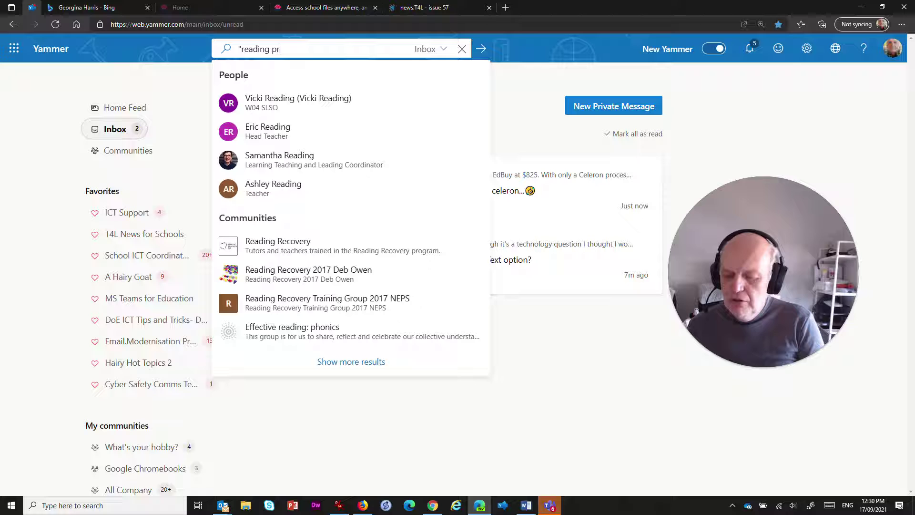
pyautogui.write('gress"')
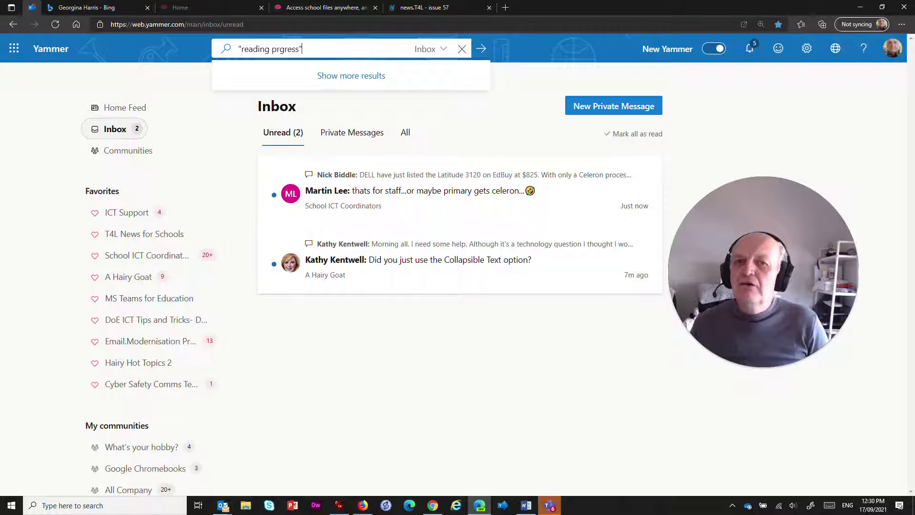
pyautogui.click(282, 49)
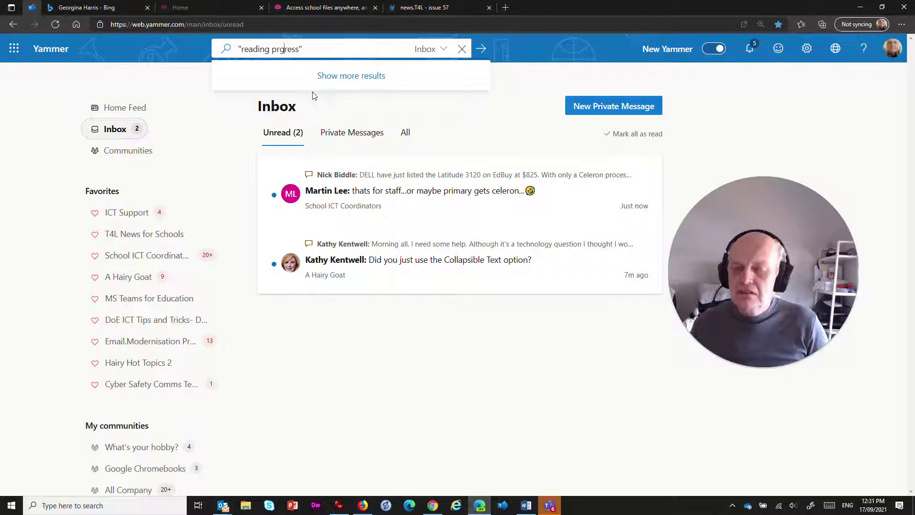
pyautogui.write('o')
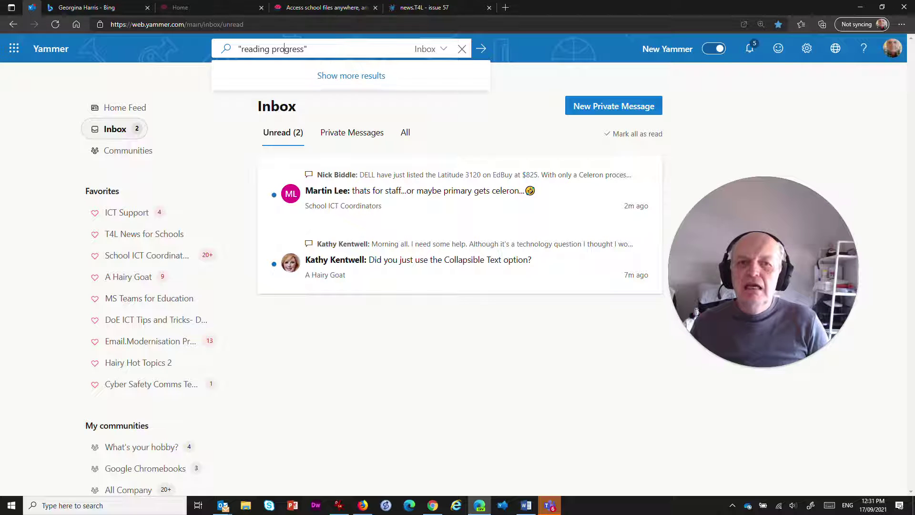
# Step: Run the Inbox search for "reading progress" and expand the T4L News for Schools result
pyautogui.press('Return')
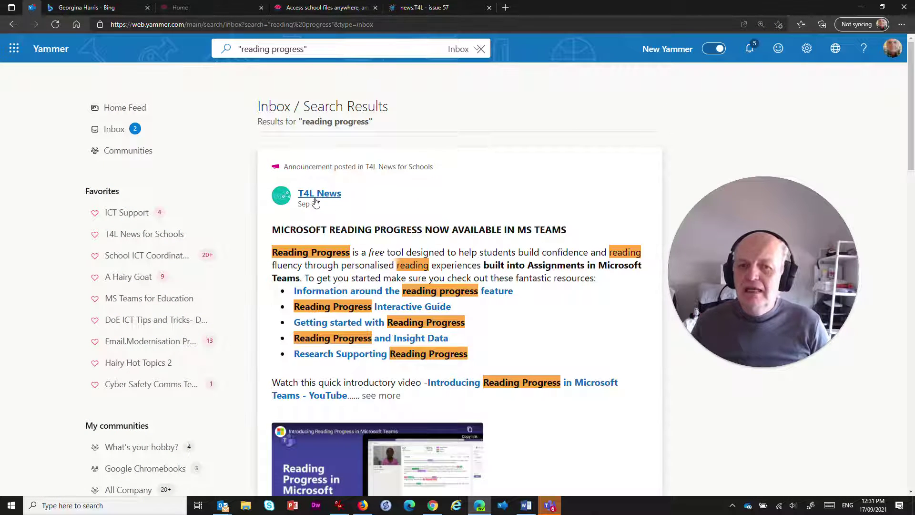
pyautogui.scroll(-1, 397, 224)
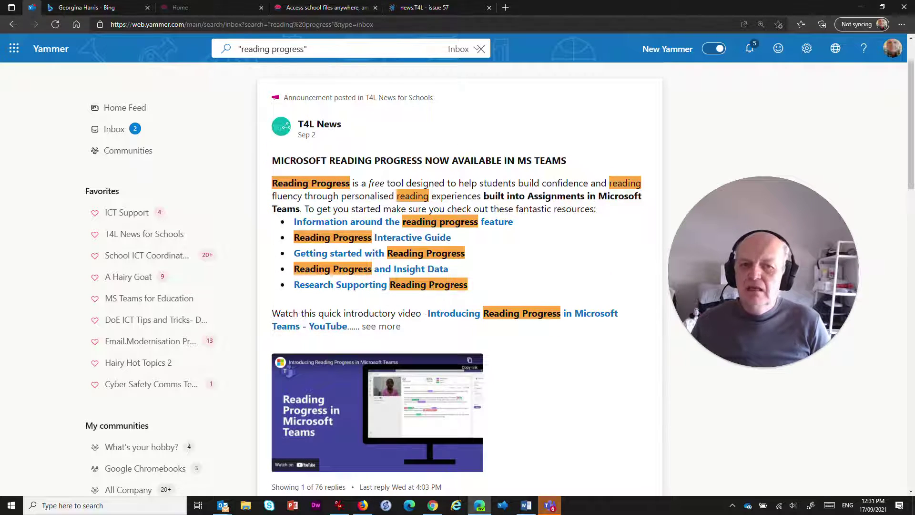
pyautogui.scroll(-2, 502, 234)
pyautogui.click(376, 186)
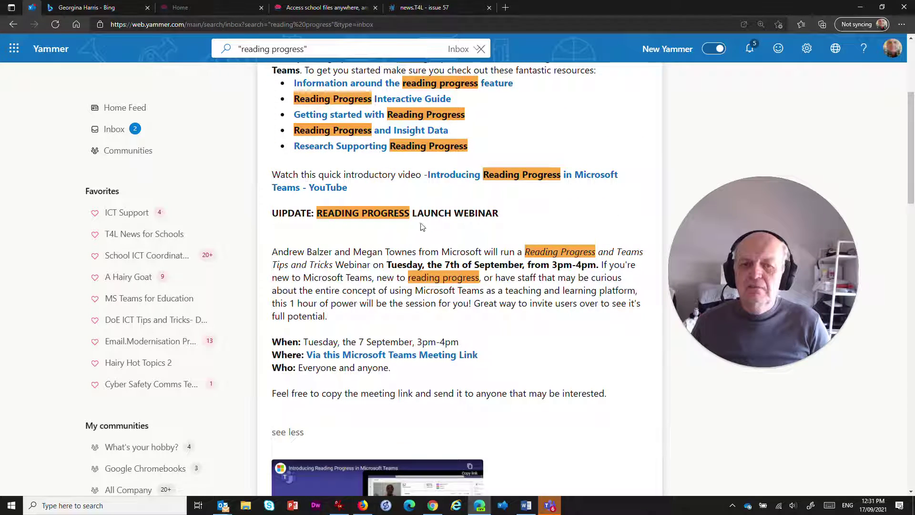
pyautogui.scroll(-5, 422, 227)
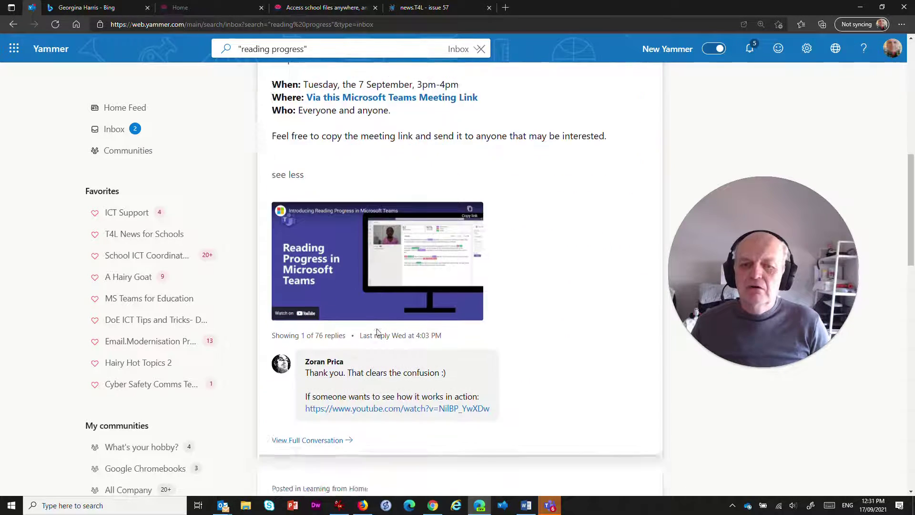
pyautogui.scroll(-2, 376, 332)
# Step: Open the full 'MICROSOFT READING PROGRESS NOW AVAILABLE IN MS TEAMS' conversation and scroll through it
pyautogui.click(320, 352)
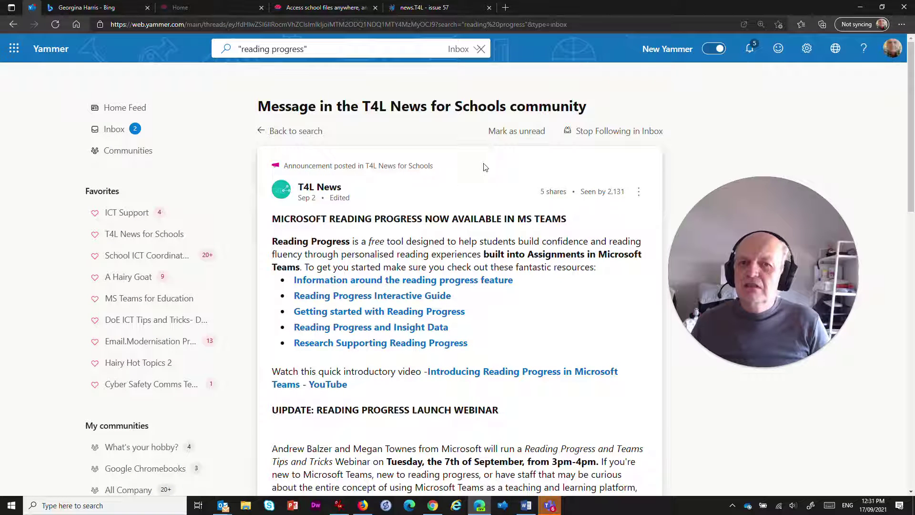
pyautogui.scroll(-3, 458, 187)
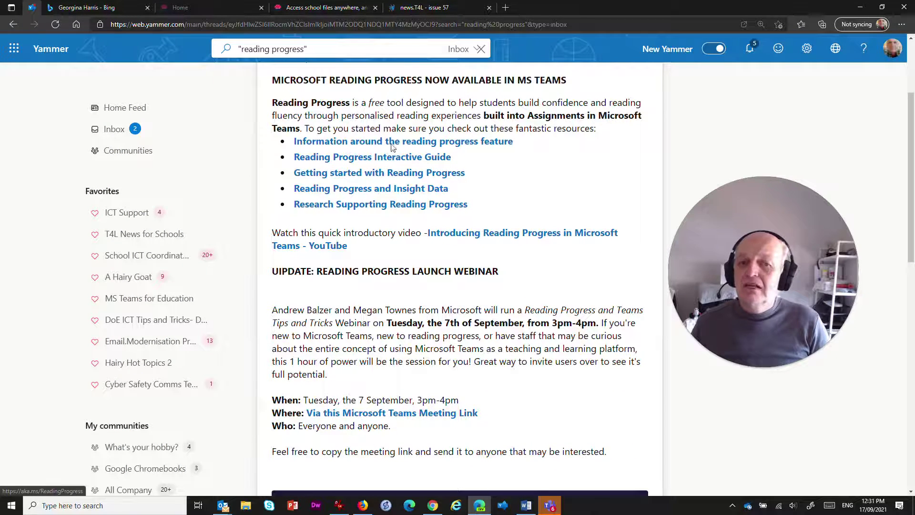
pyautogui.scroll(-8, 407, 200)
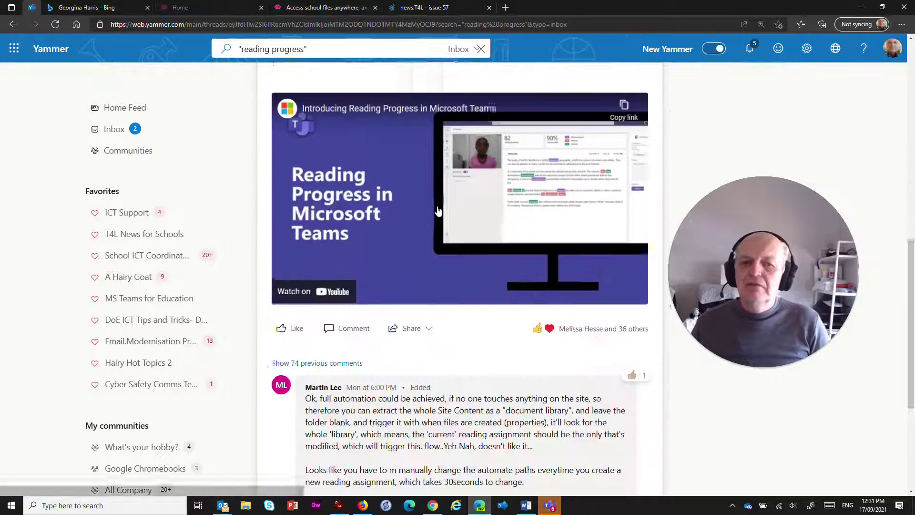
pyautogui.scroll(-5, 438, 210)
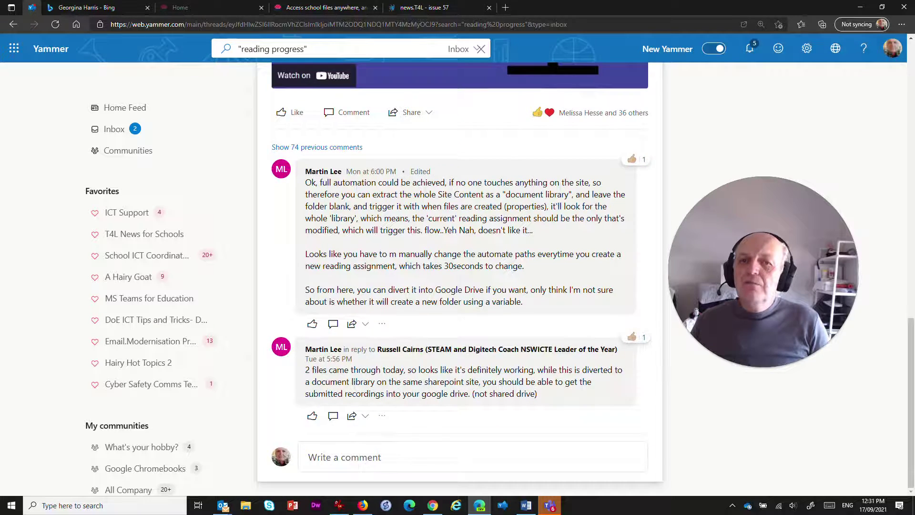
pyautogui.scroll(17, 388, 128)
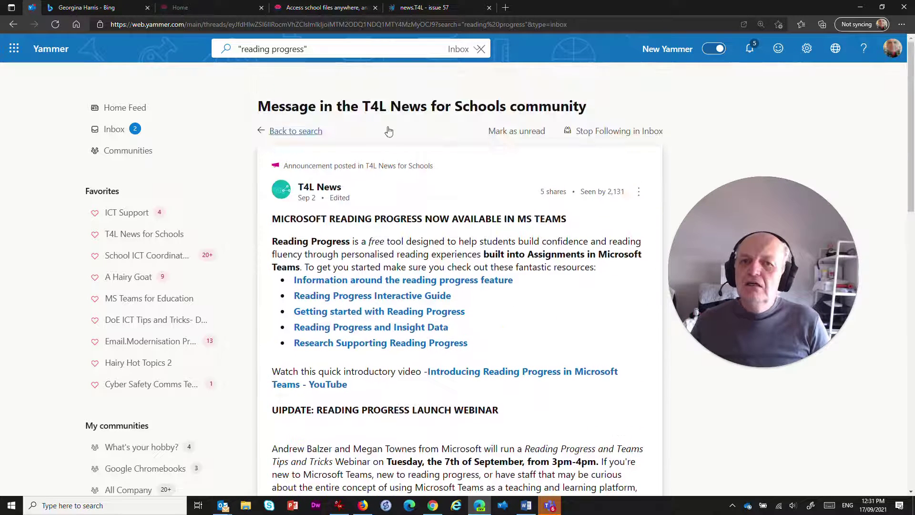